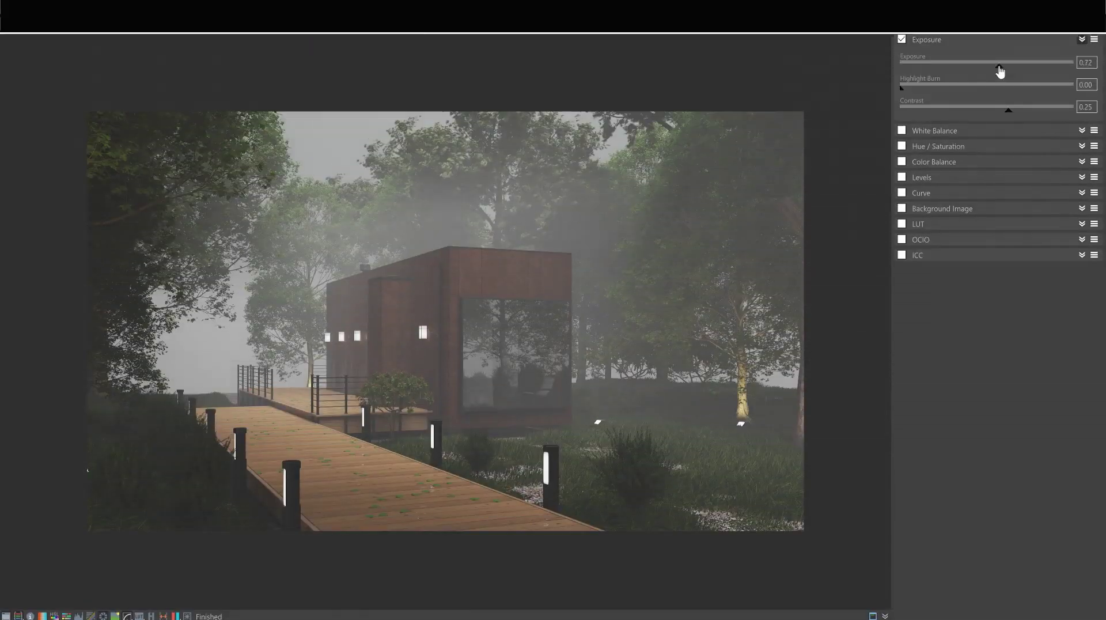
Raise exposure, highlight burn and contrast, then enable White Balance and Color Balance corrections
drag(1000, 74, 1006, 70)
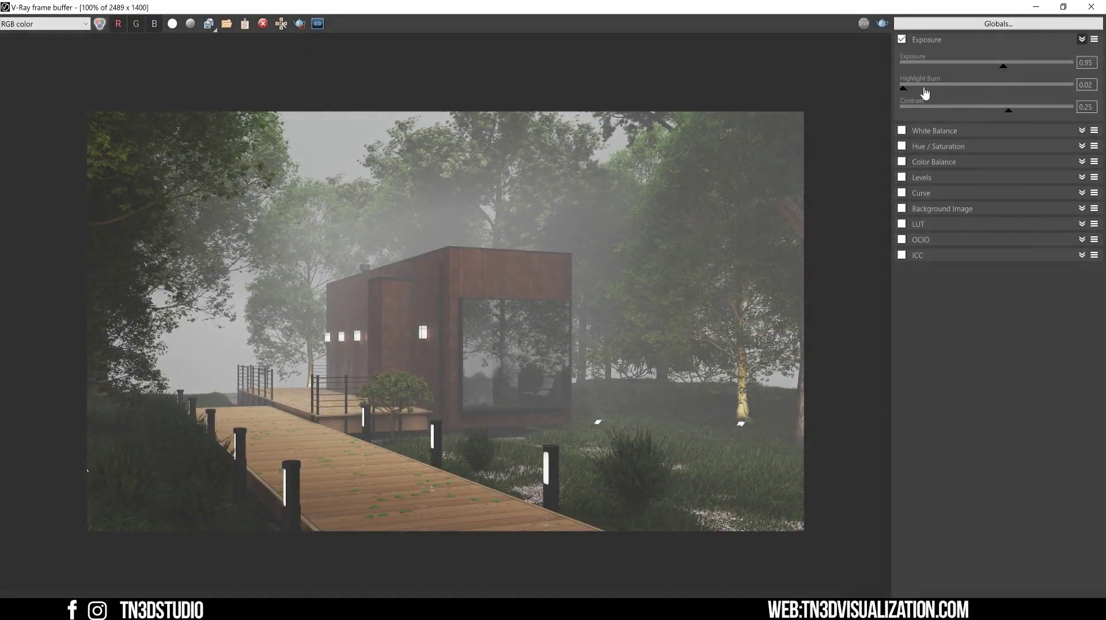
mouse_move(1008, 110)
mouse_down()
mouse_move(1026, 111)
mouse_move(1001, 109)
mouse_up()
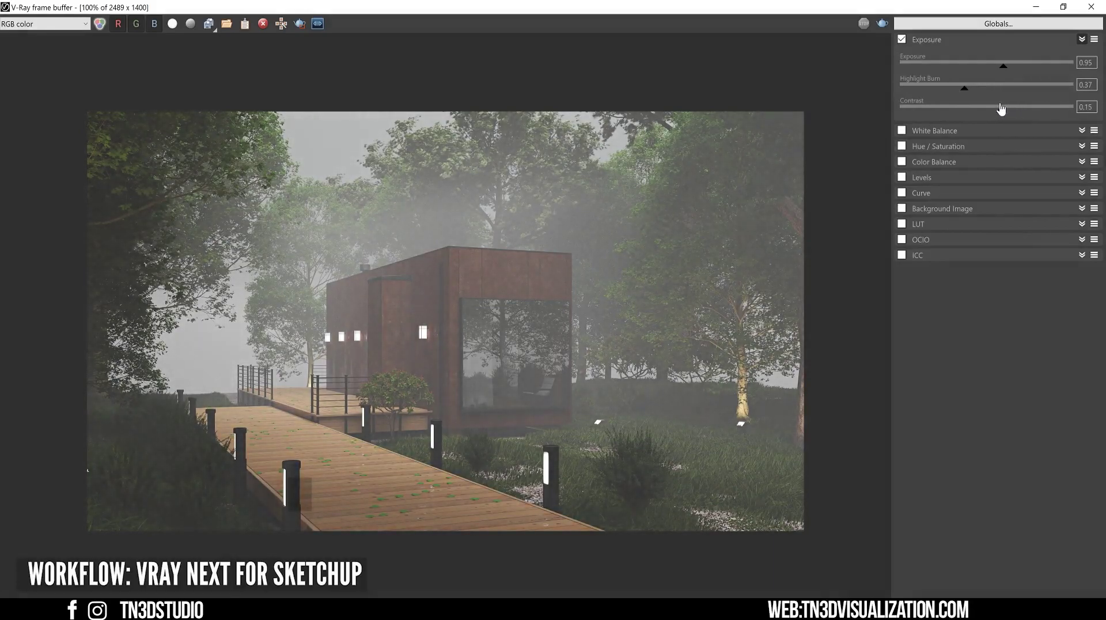
click(928, 40)
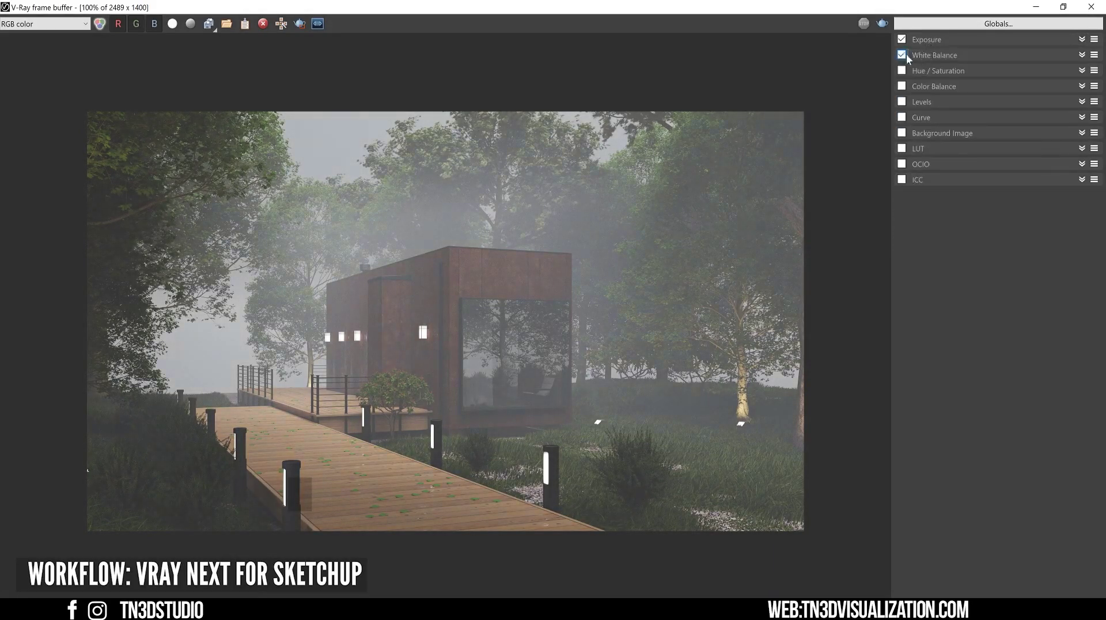
click(912, 54)
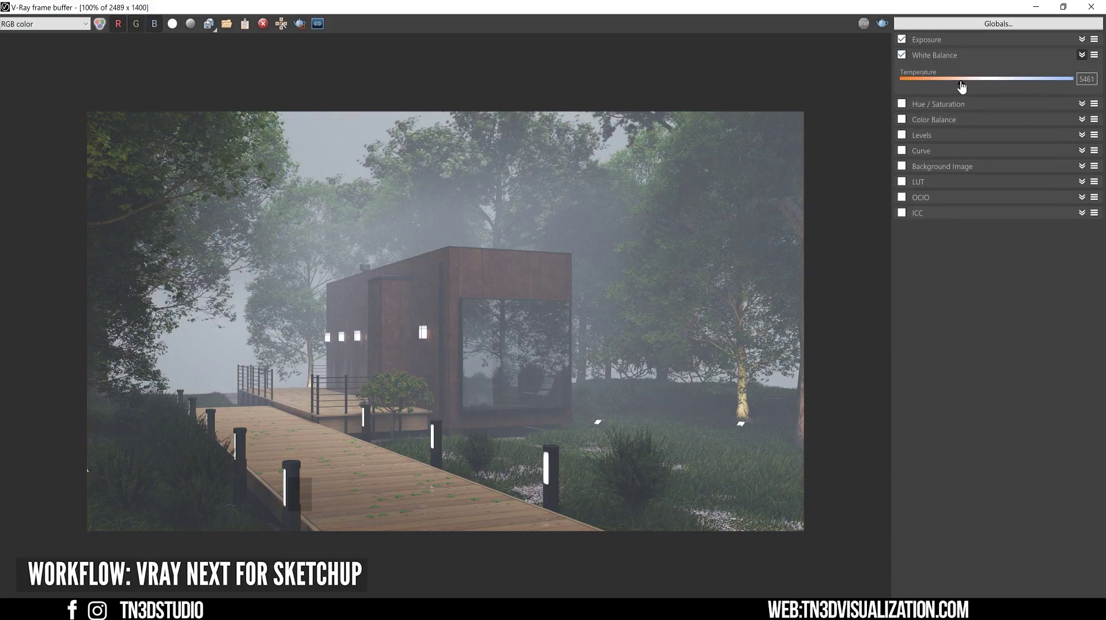
click(929, 117)
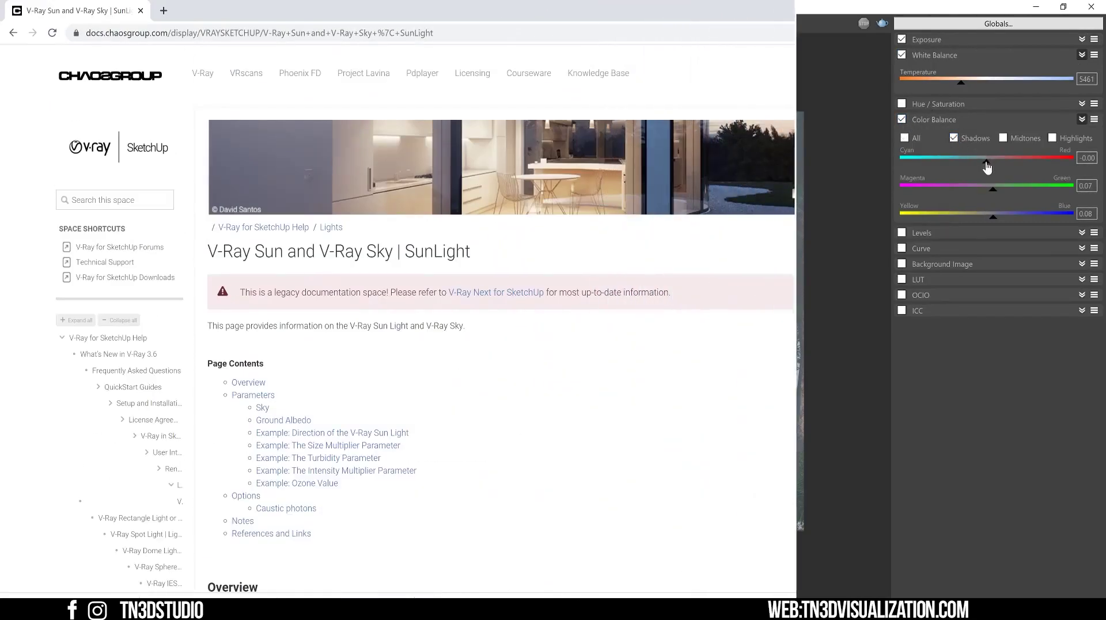
Scroll through the V-Ray Sun and Sky page's Parameters and example sections
scroll(795, 260, down, 15)
scroll(824, 261, down, 20)
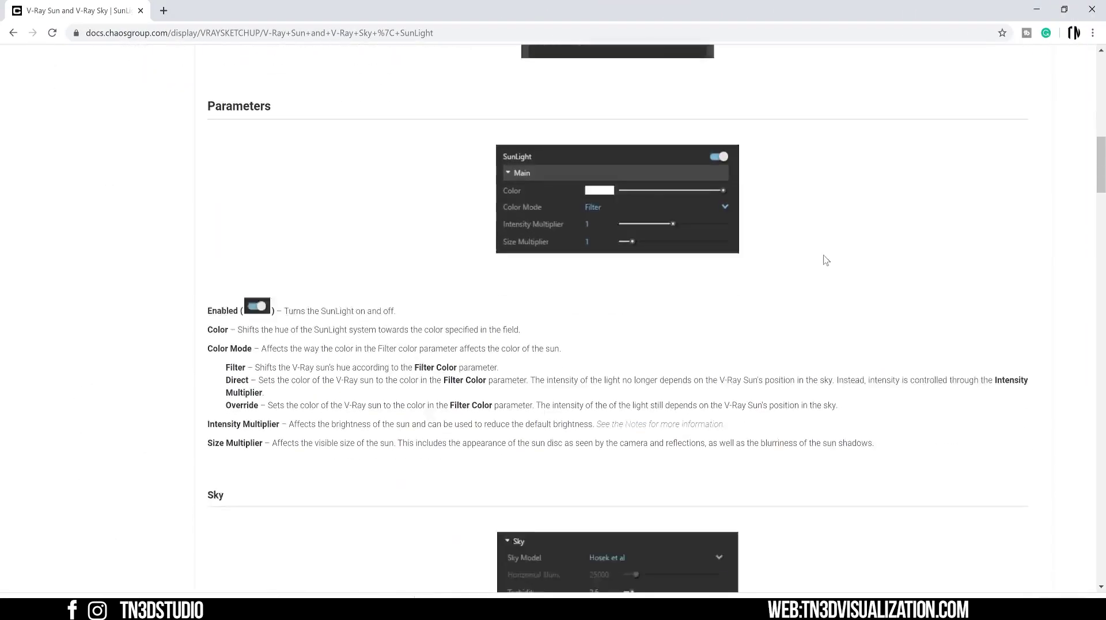
scroll(824, 262, down, 20)
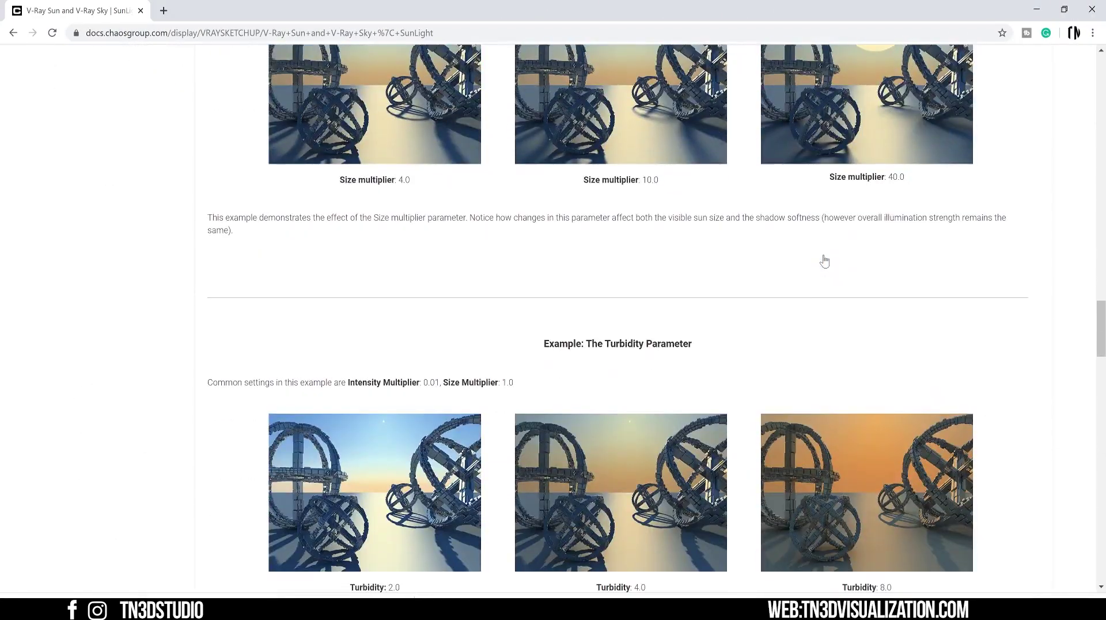
scroll(825, 261, down, 20)
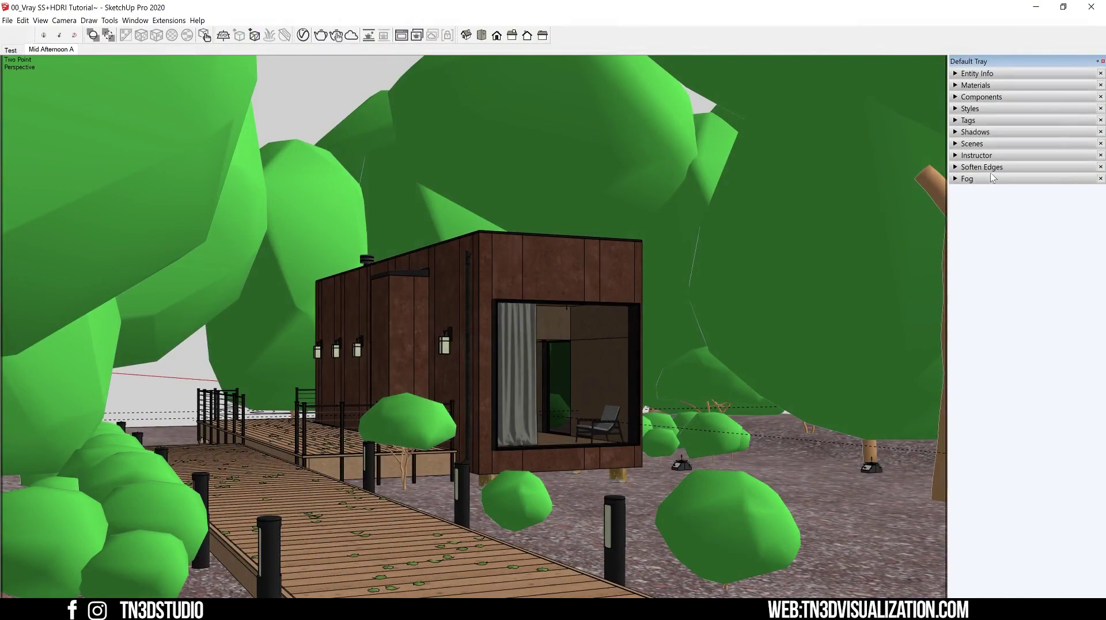
Unpin the Default Tray for a wider view and enable V-Ray Material Override for a clay render
click(1098, 62)
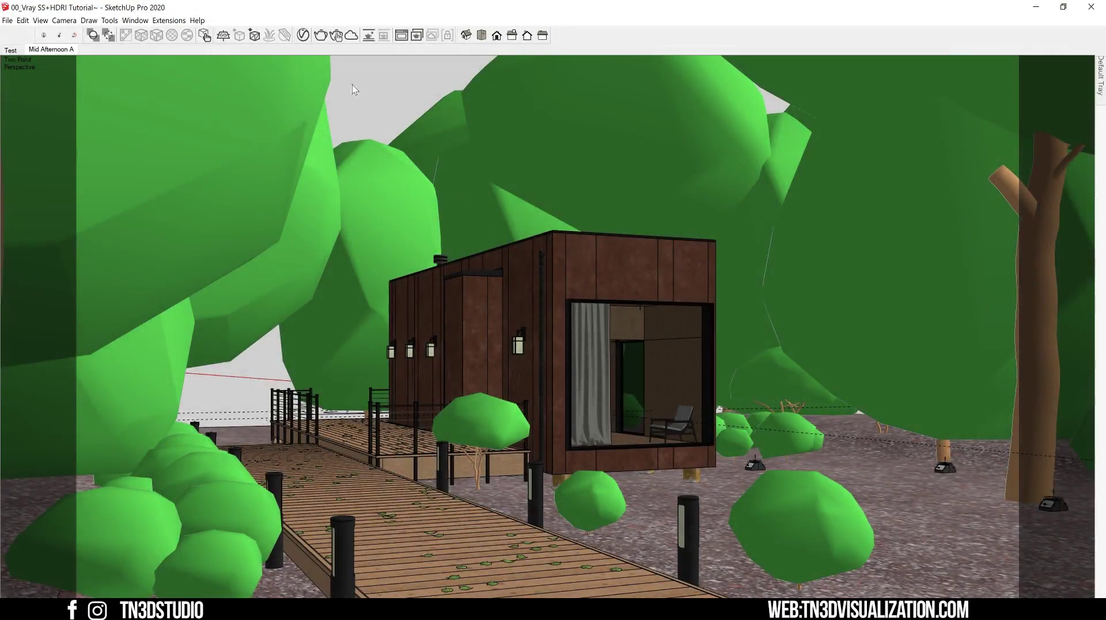
click(303, 35)
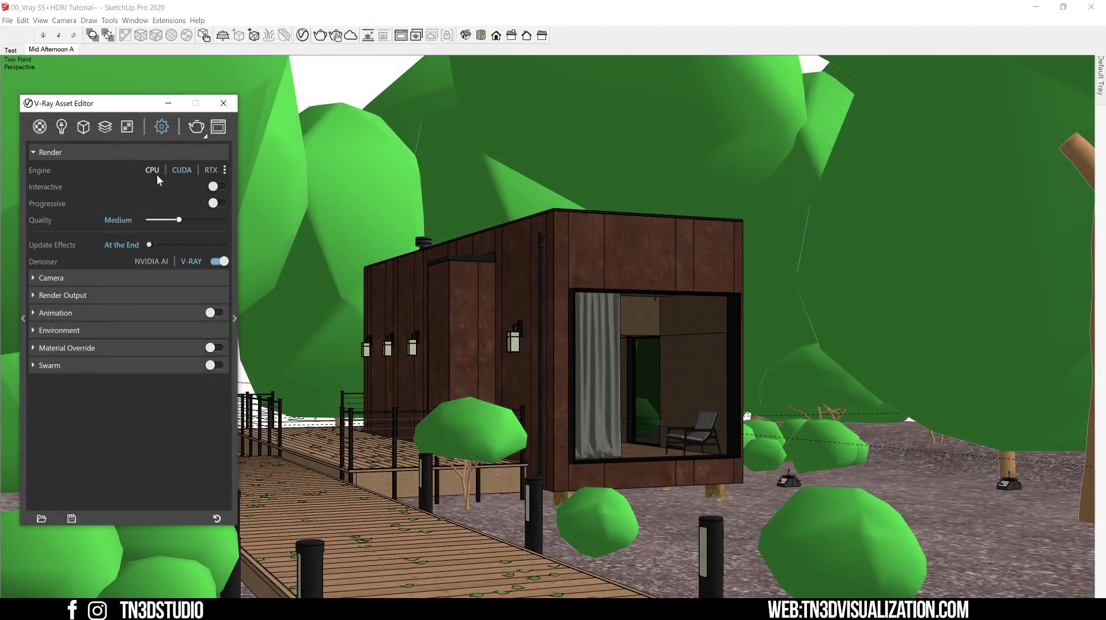
click(102, 298)
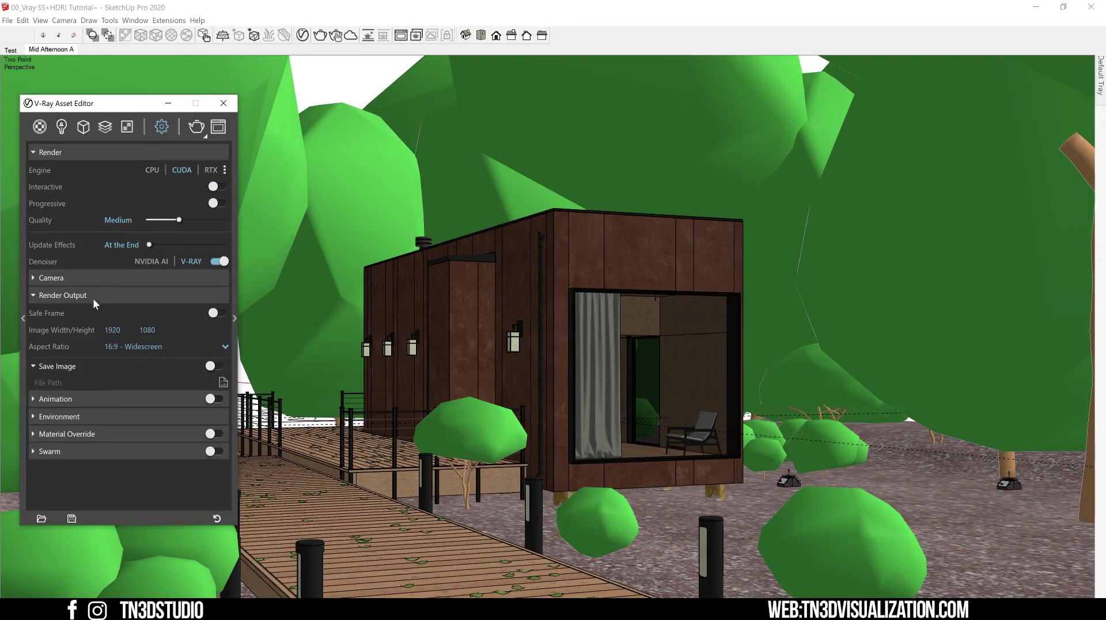
click(92, 296)
click(215, 348)
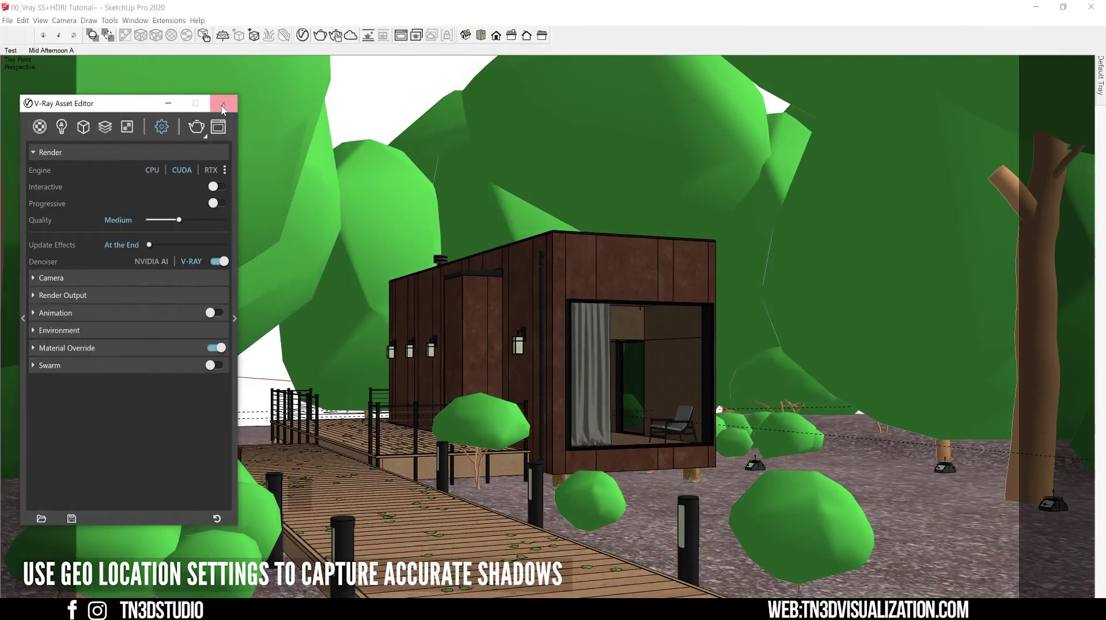
Close the V-Ray render settings and pin the Default Tray open again
click(223, 104)
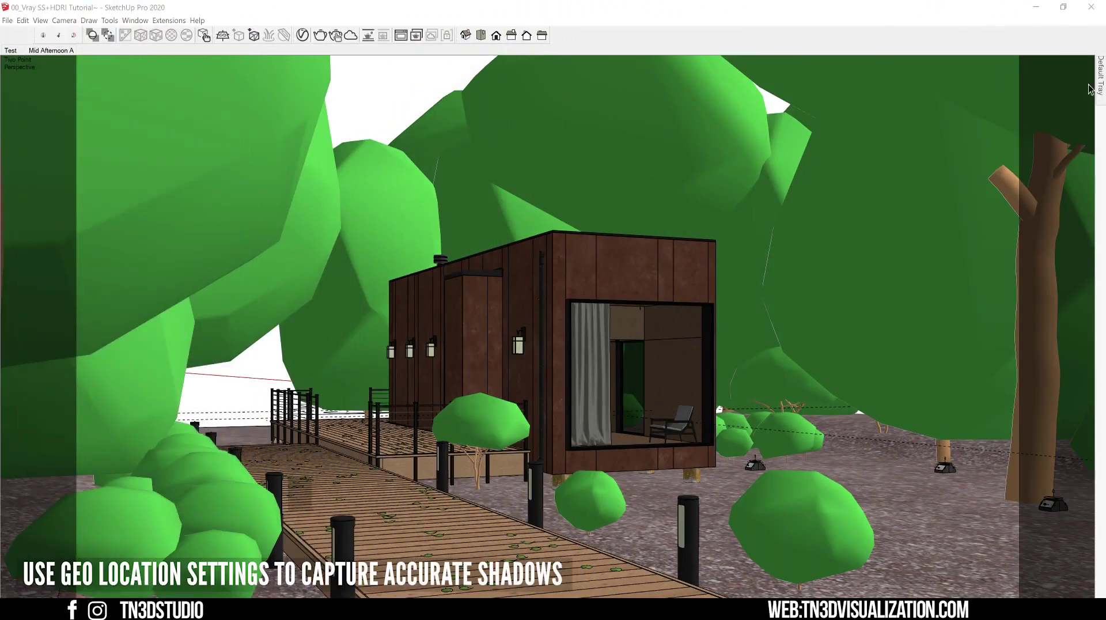
mouse_move(1089, 88)
click(1091, 61)
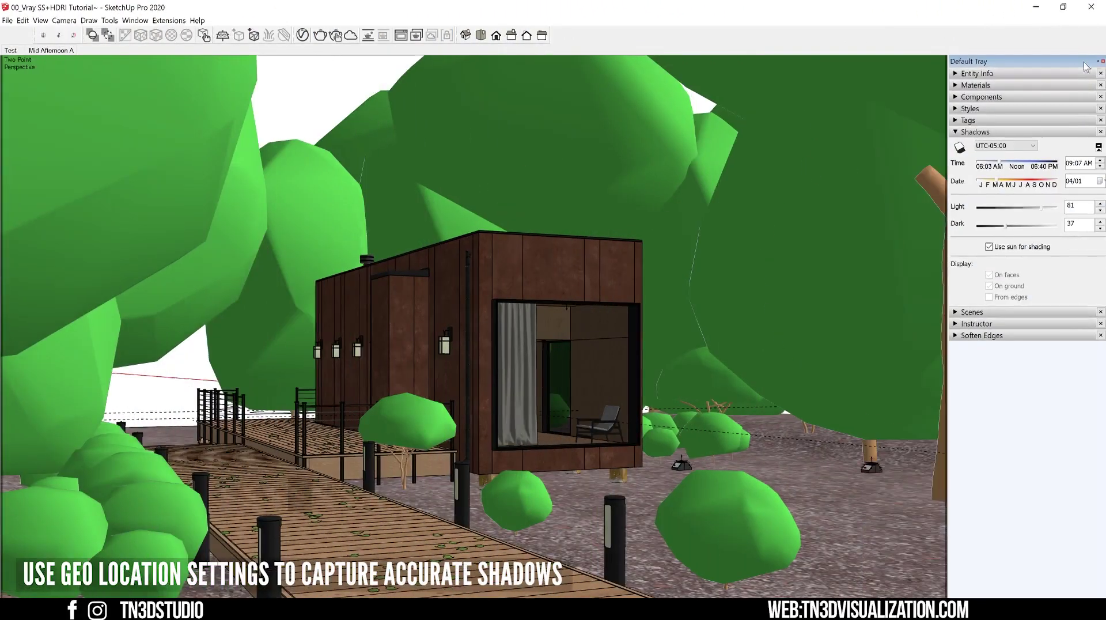
Turn on shadows at 12:30 PM on 07/15 and set solar north from the deck
click(961, 148)
click(1071, 164)
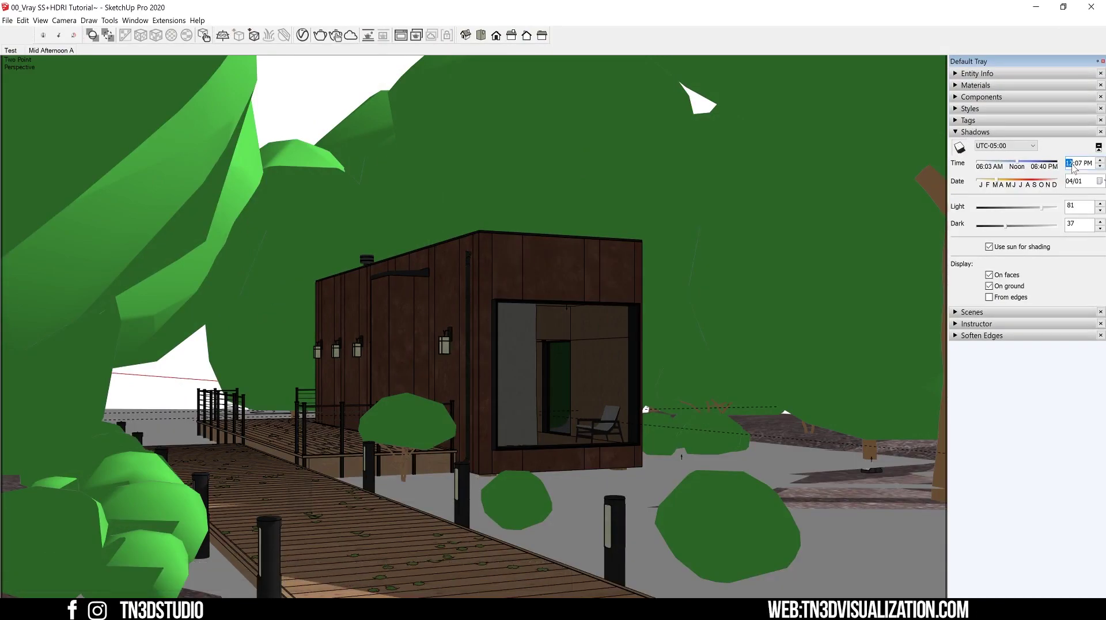
click(1073, 182)
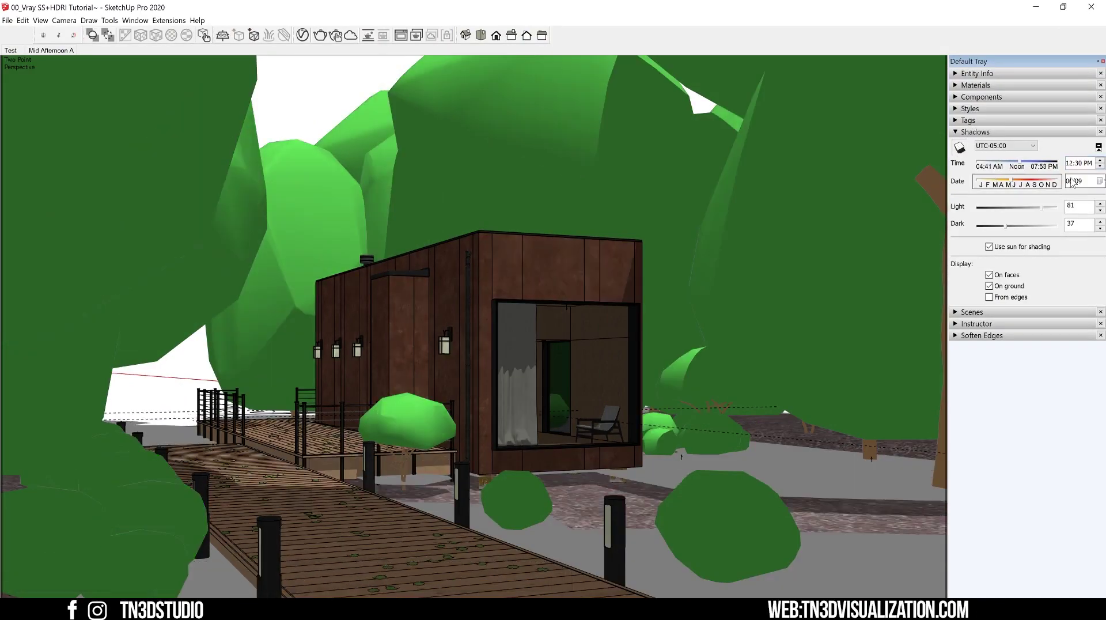
click(1080, 182)
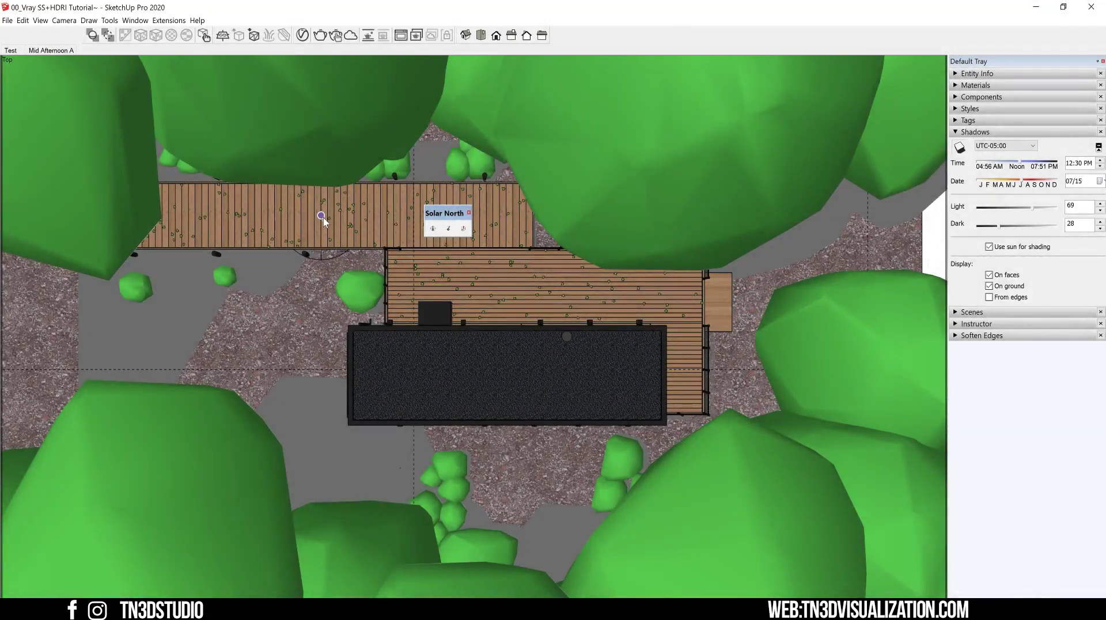
click(321, 234)
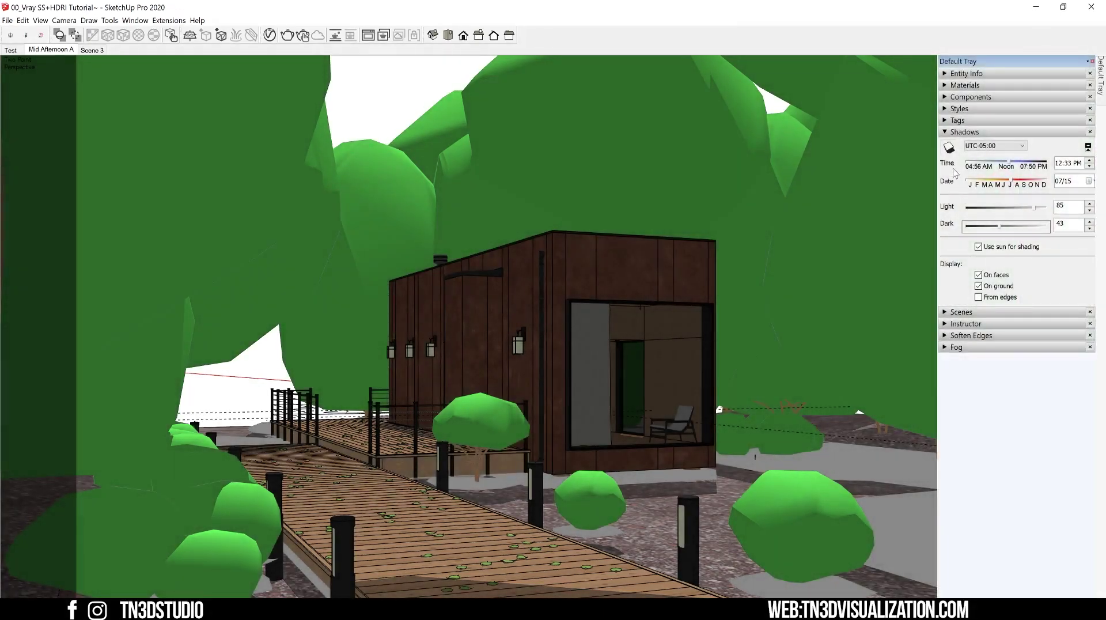
Turn off viewport shadows and bring up the Mid Afternoon A scene's options
click(949, 148)
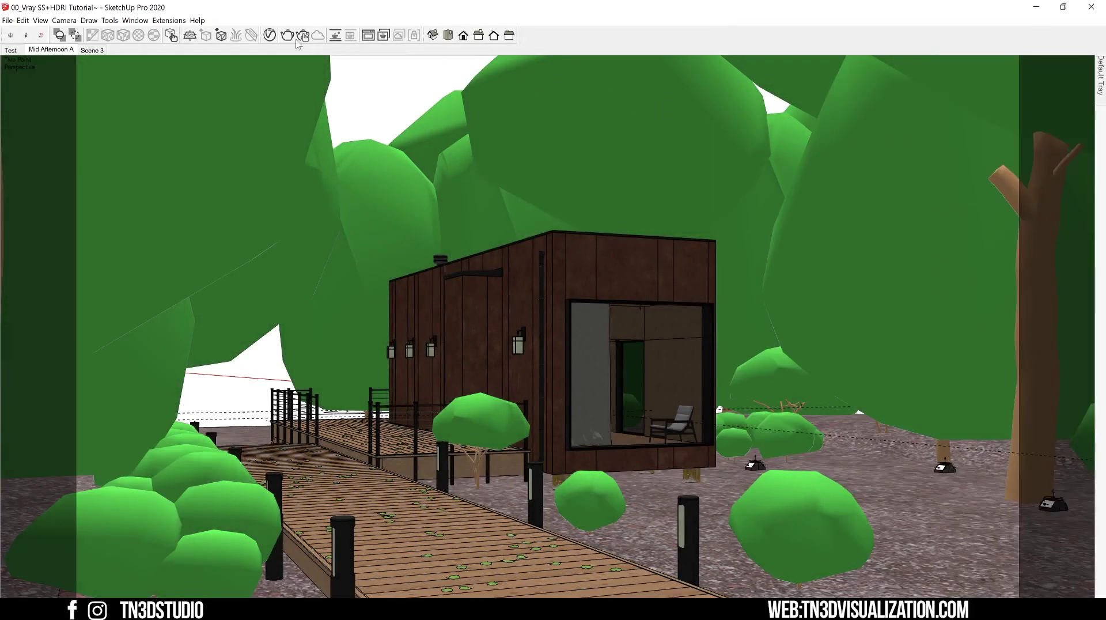
right_click(41, 51)
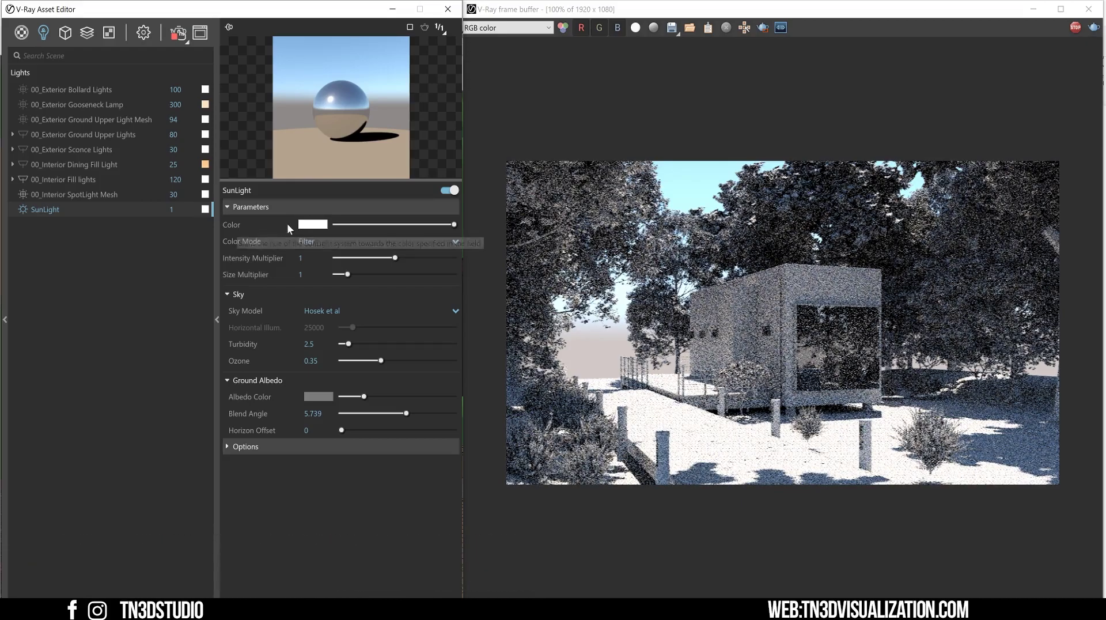
Try a bluer SunLight colour, reset it to white, and show its Color Mode choices
click(312, 225)
drag(381, 476, 316, 477)
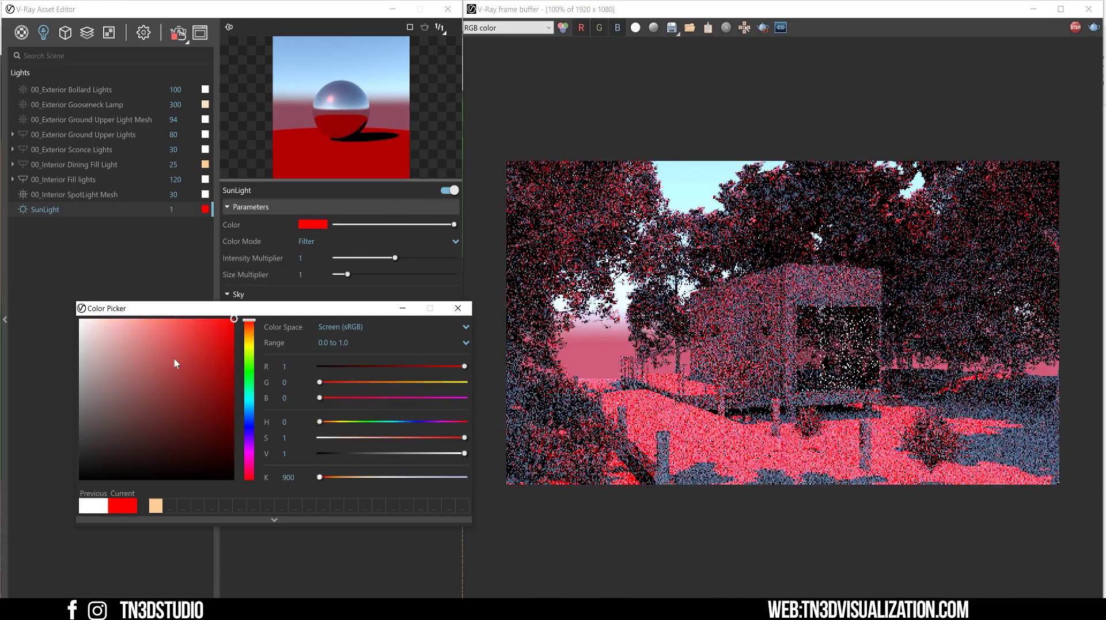
drag(174, 359, 37, 309)
click(463, 311)
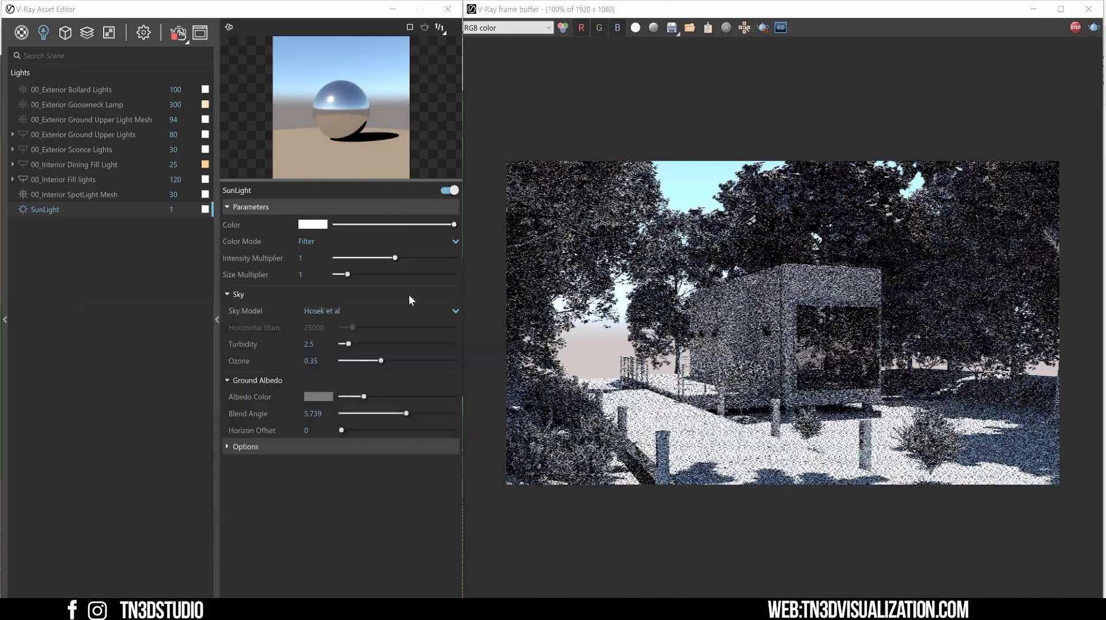
click(309, 242)
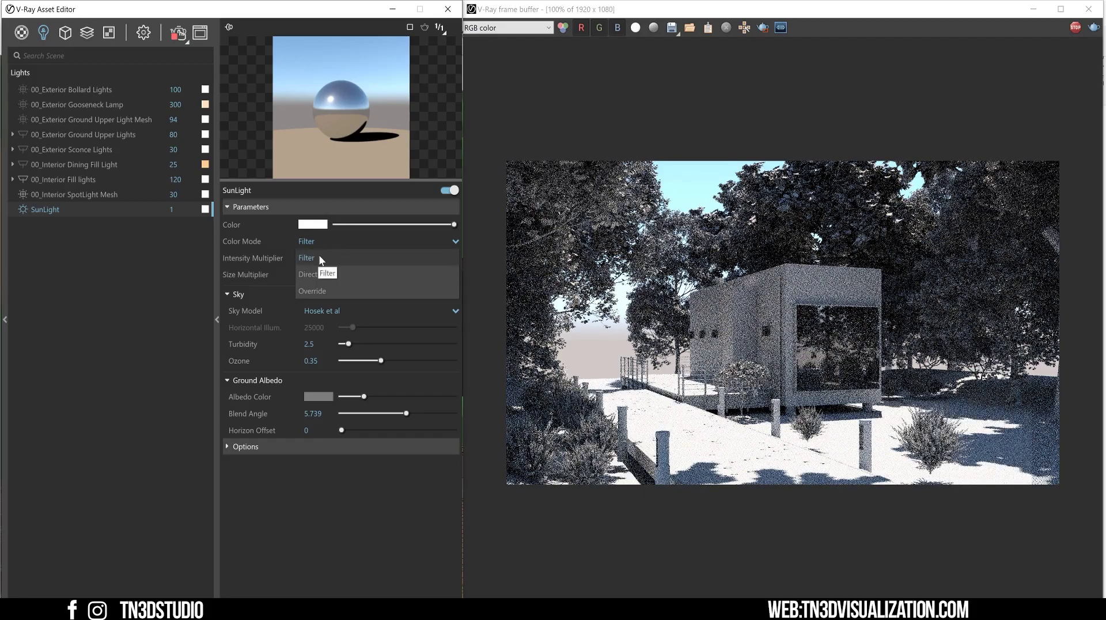
Switch SunLight Color Mode to Override and set Size Multiplier to 5
click(325, 291)
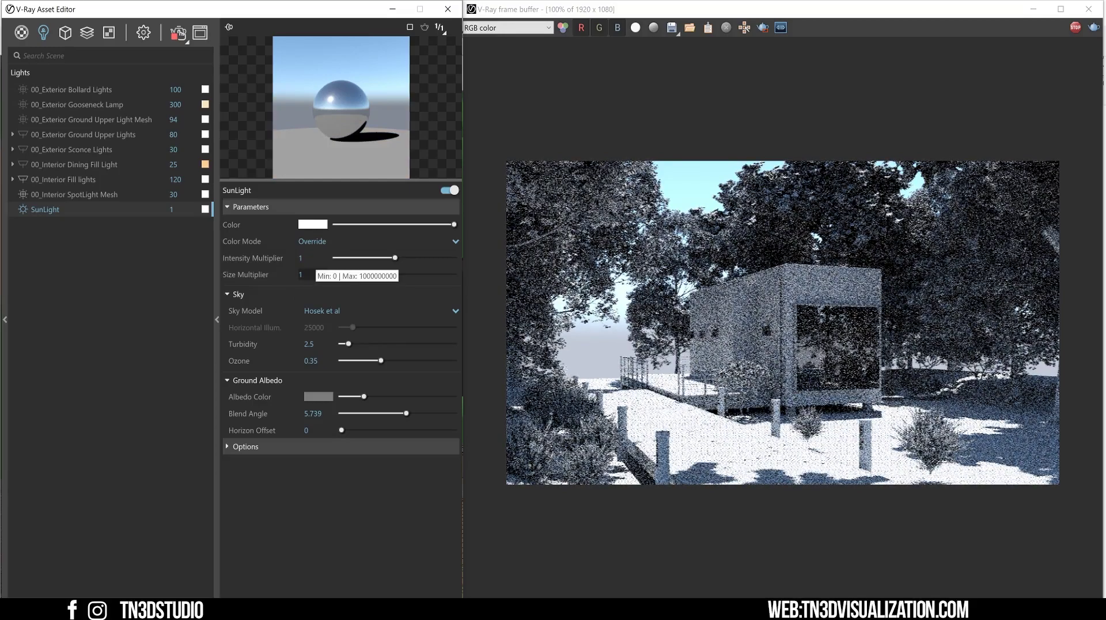
click(299, 273)
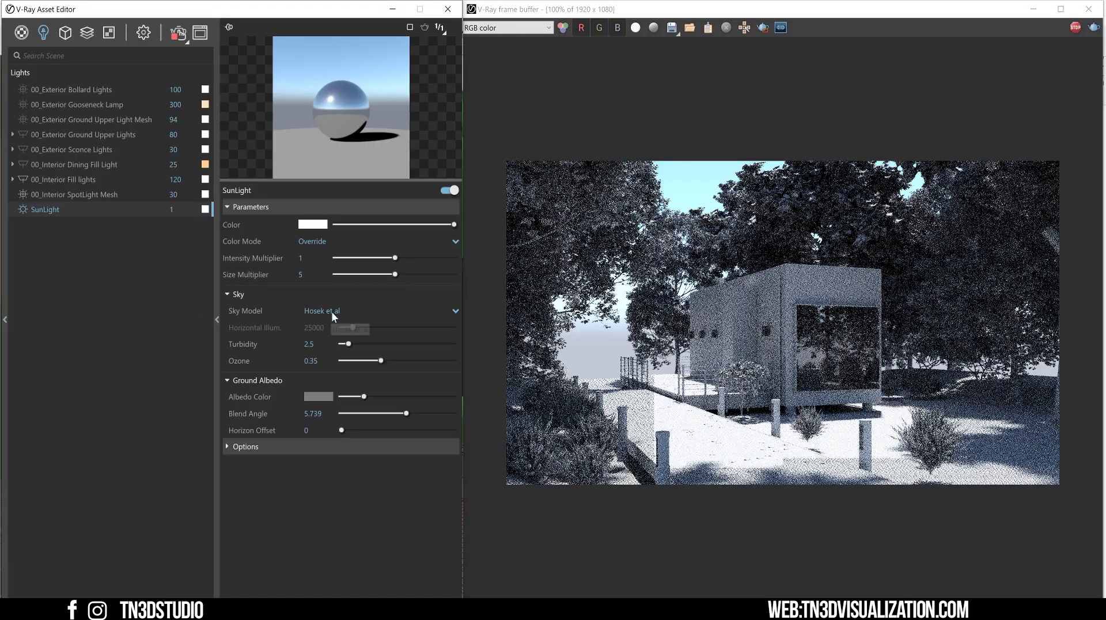
Leave Hosek et al as the SunLight sky model while the midday render completes
click(332, 312)
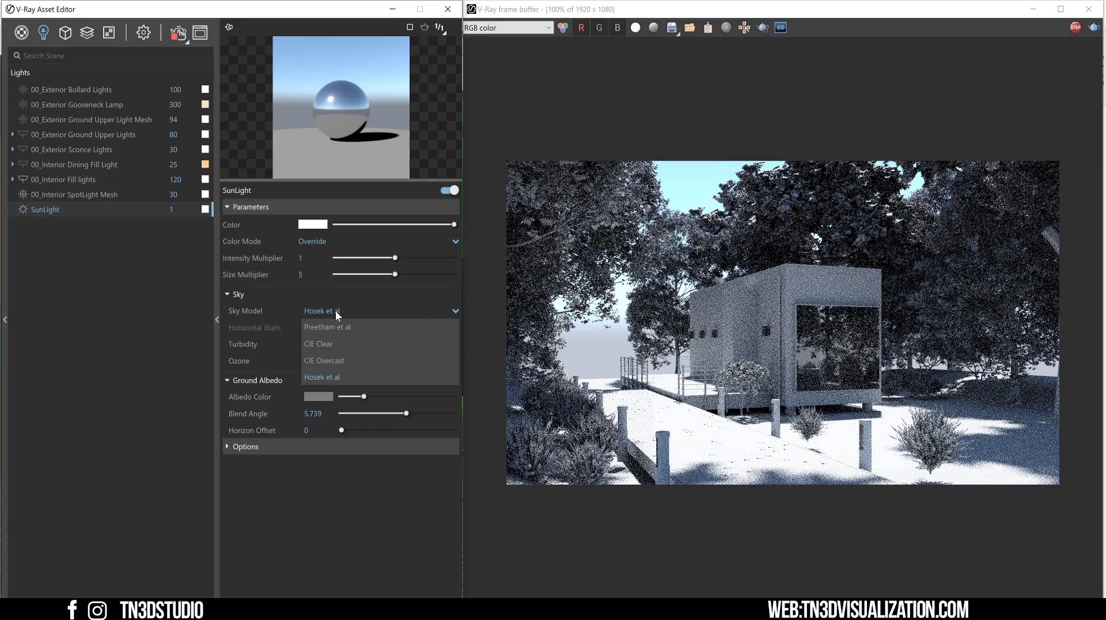
click(337, 312)
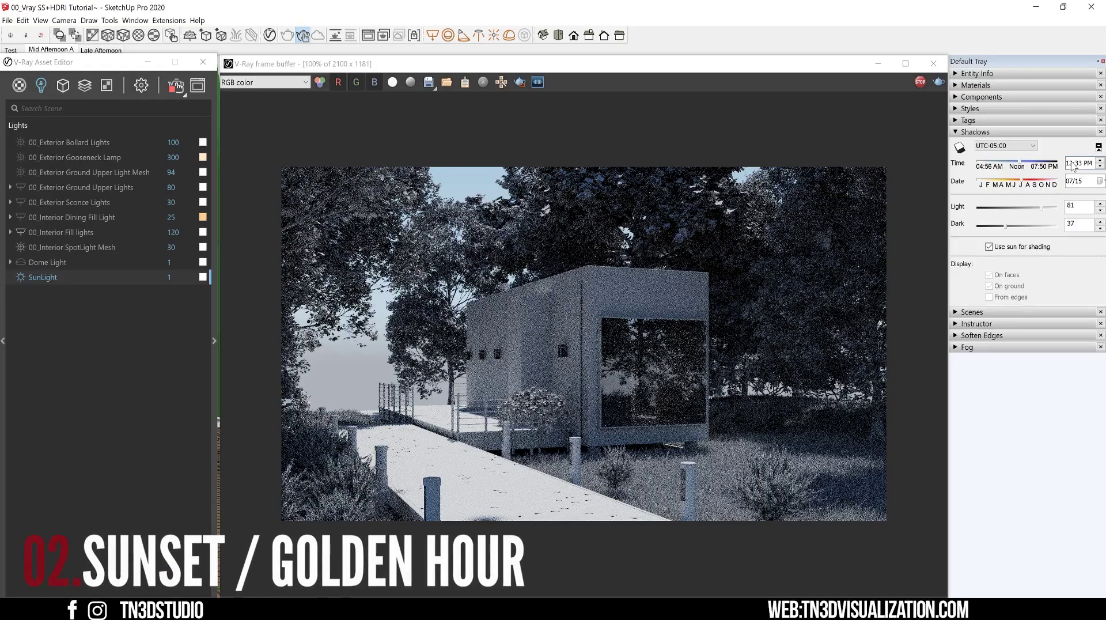
Set the sun time to 4:26 PM and the date to 10/01
click(1071, 163)
text(4:)
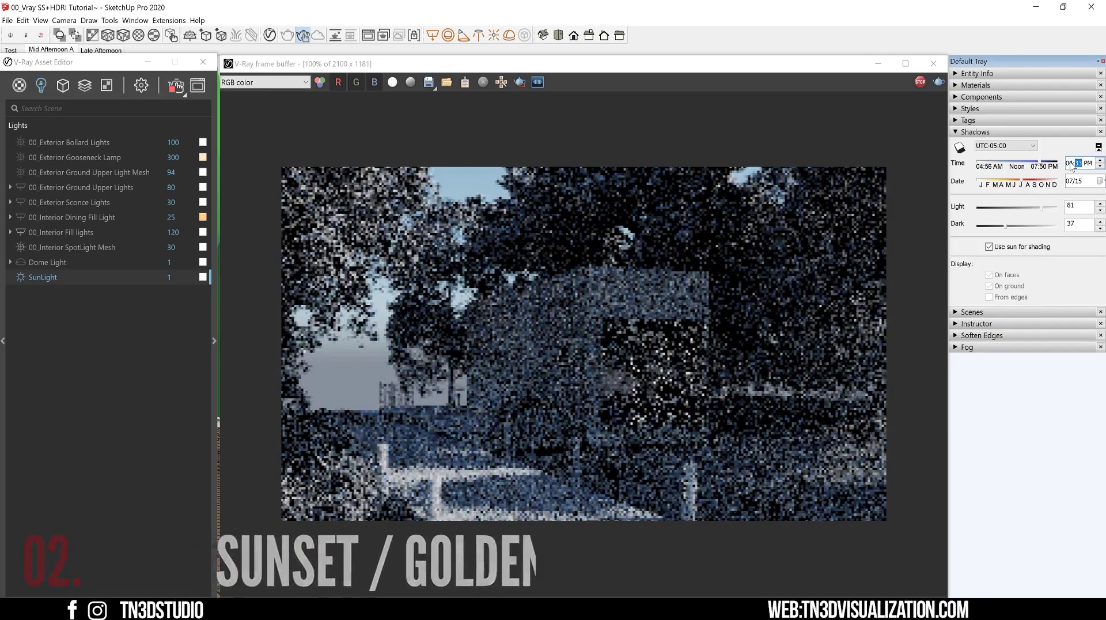
text(26)
click(1070, 182)
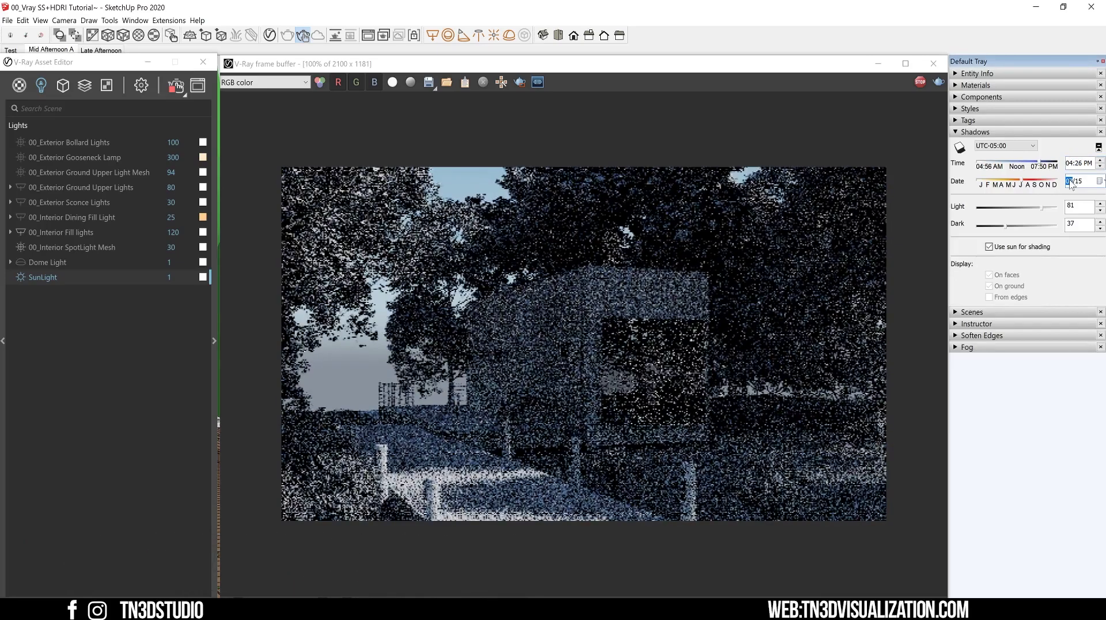
text(1001)
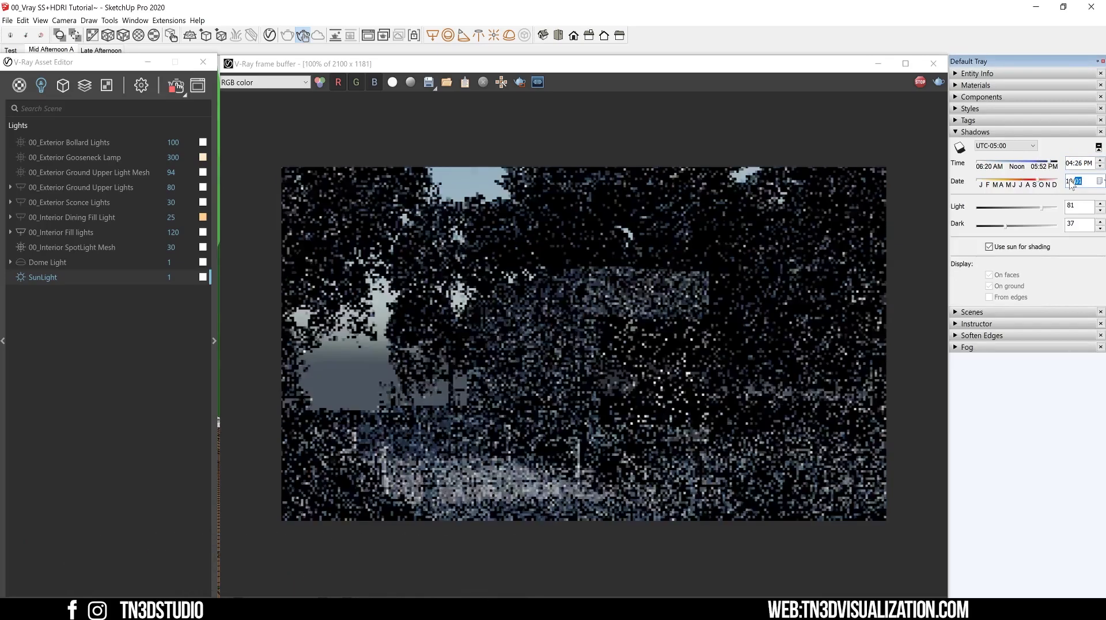
click(547, 323)
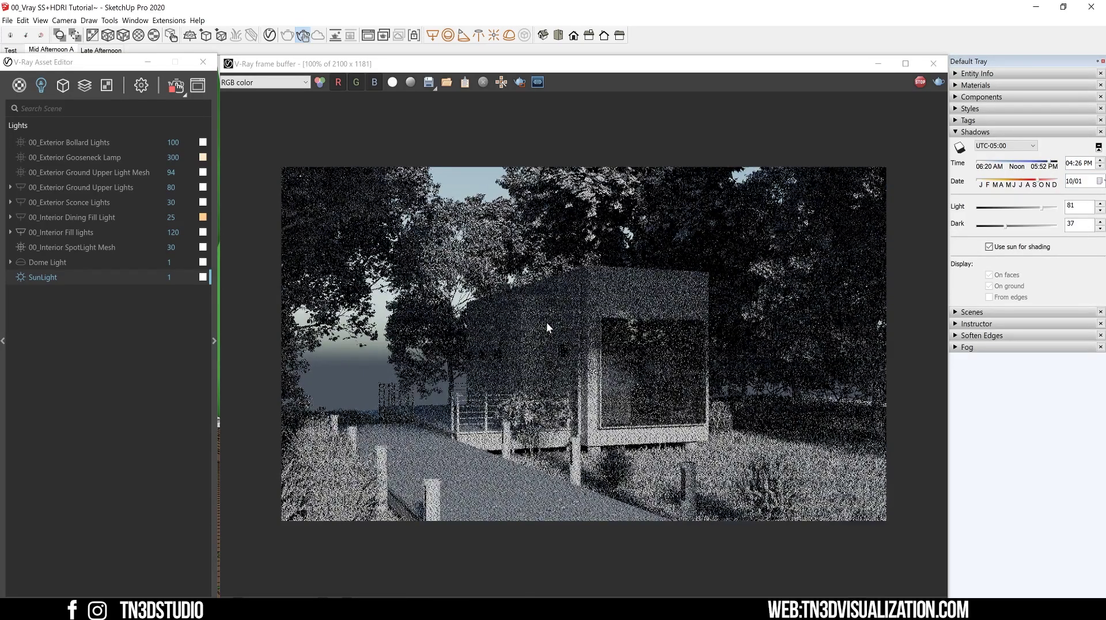
Give SunLight the peach preset colour, about 3706 K, for warm sunset light
click(214, 341)
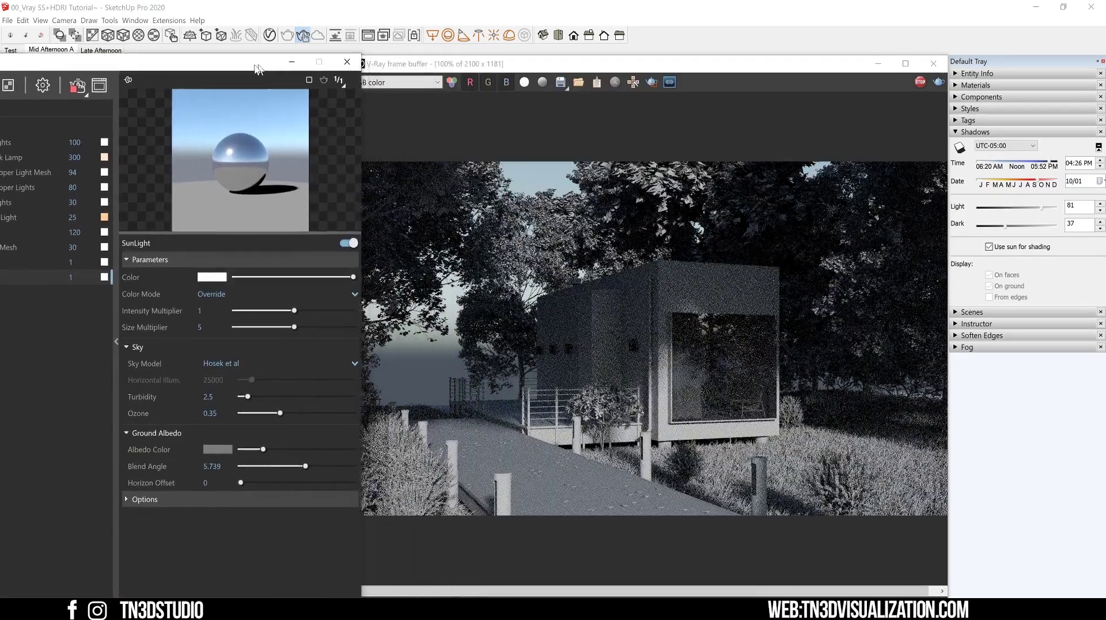
click(207, 277)
click(436, 404)
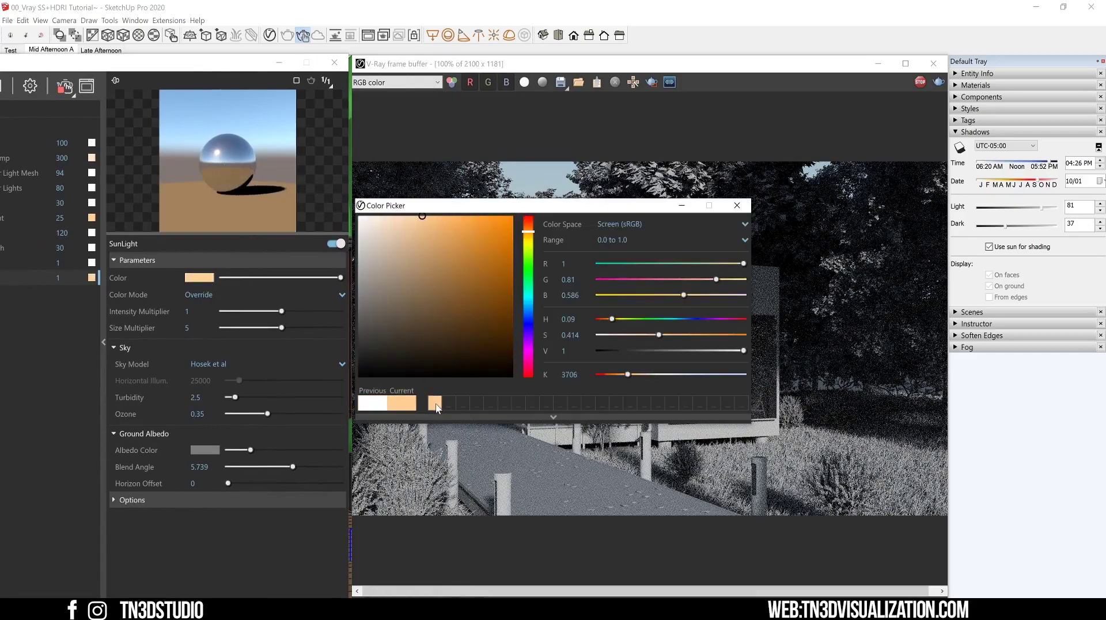
click(738, 206)
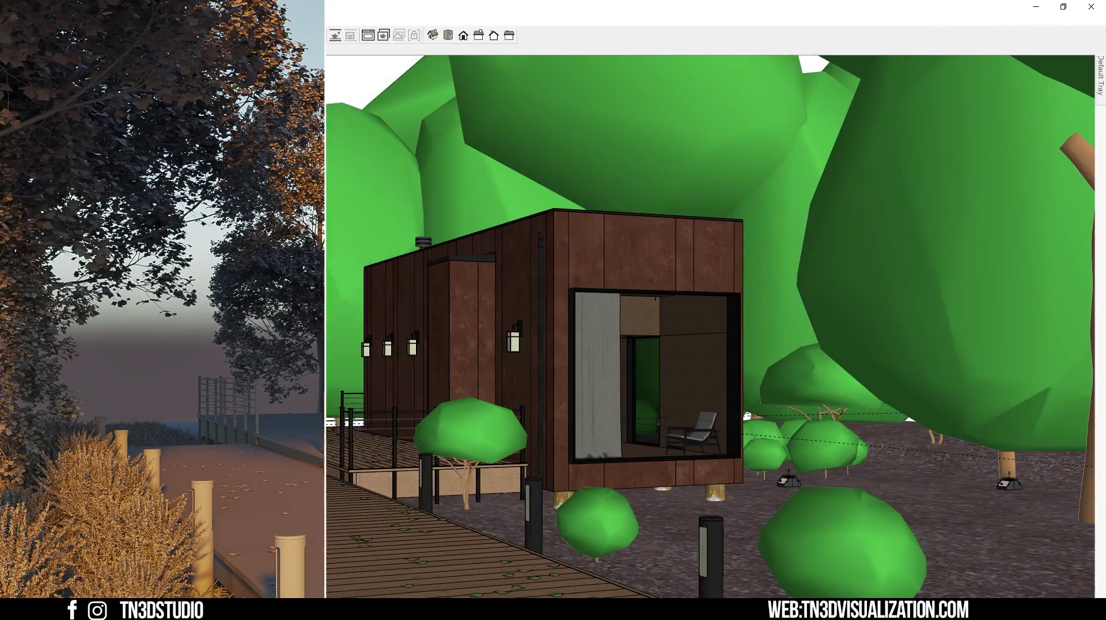
Place a new Dome Light on the deck and enable its Use Transform option
click(67, 274)
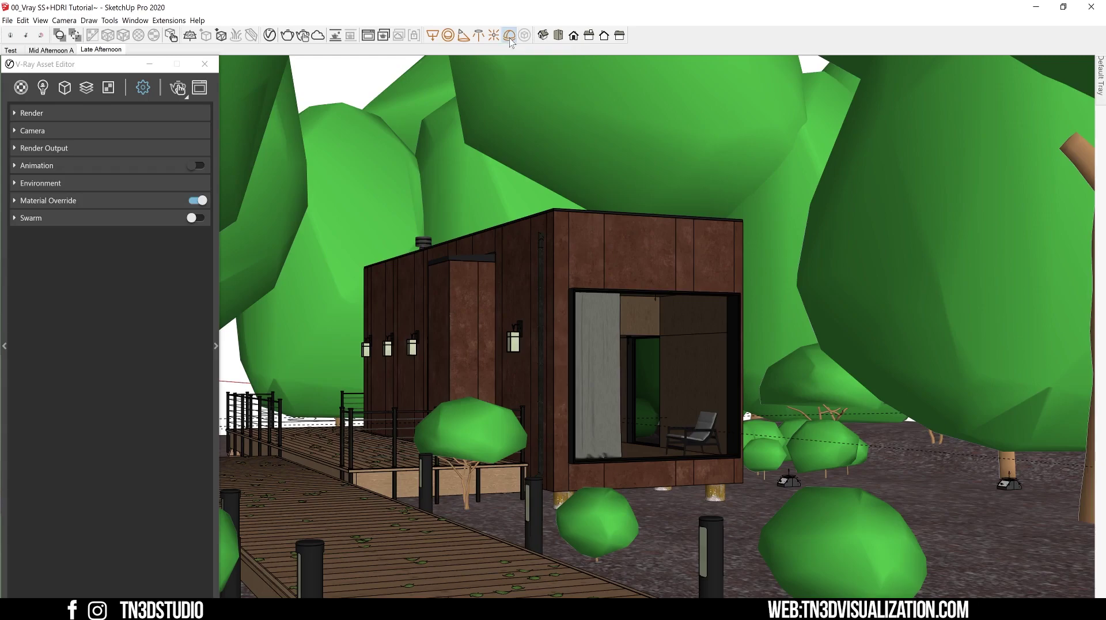
click(510, 39)
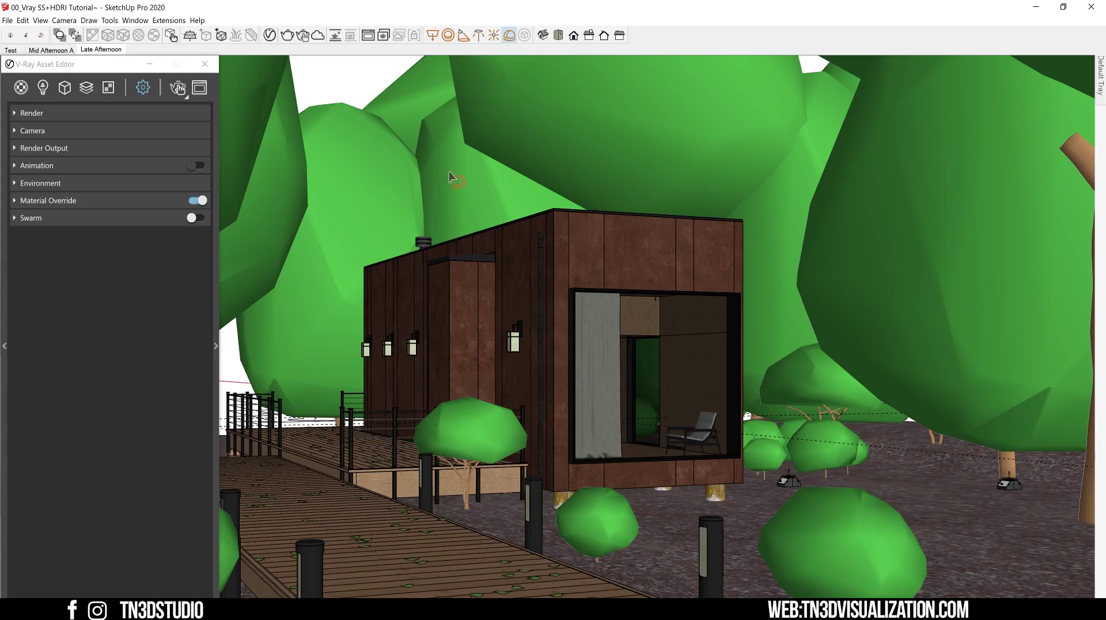
click(464, 567)
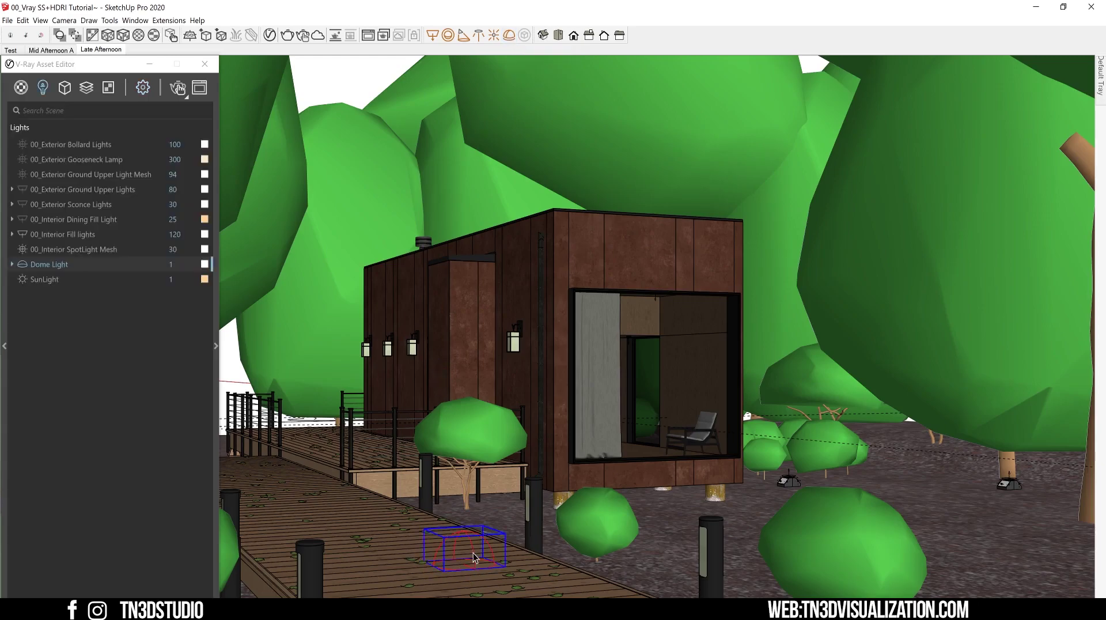
click(218, 284)
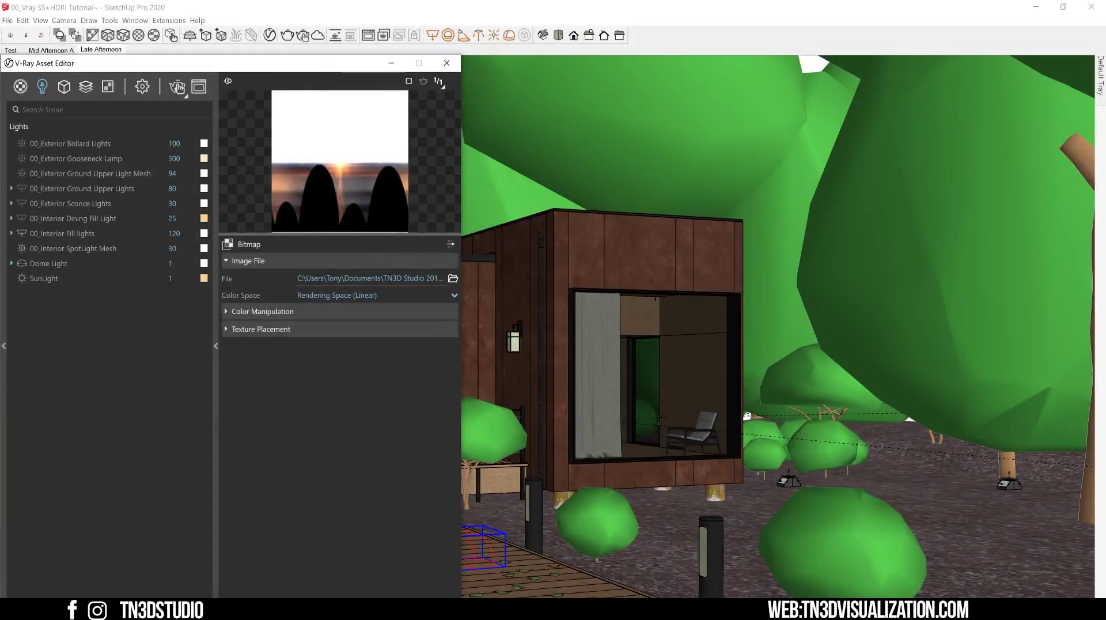
click(49, 263)
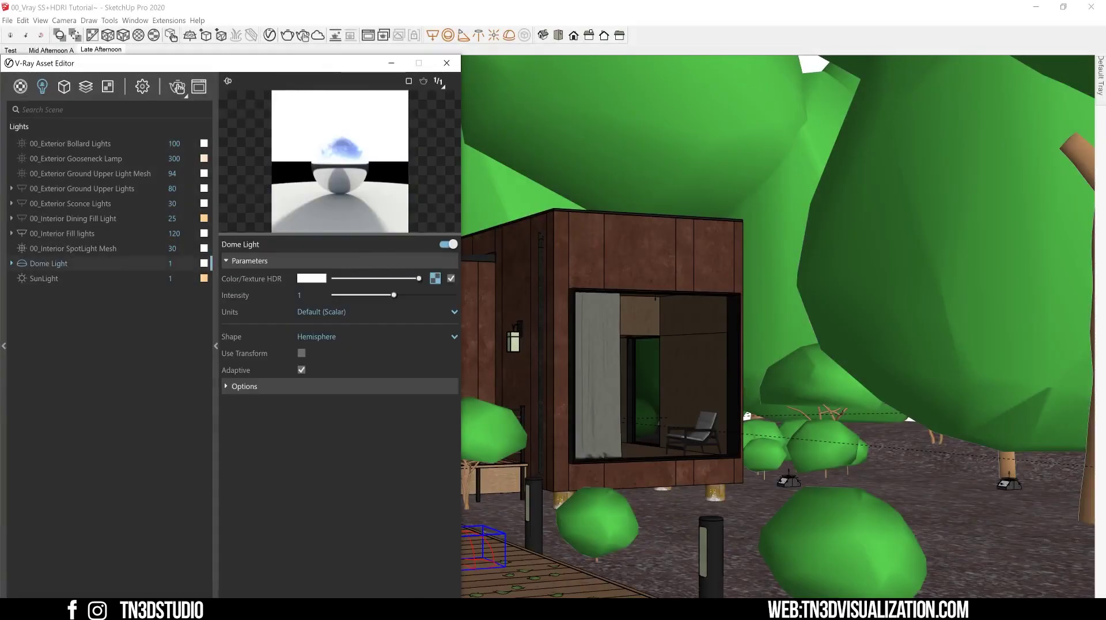
click(300, 353)
Rotate the dome light gizmo to turn the HDRI, and set its Shape to Sphere
click(391, 63)
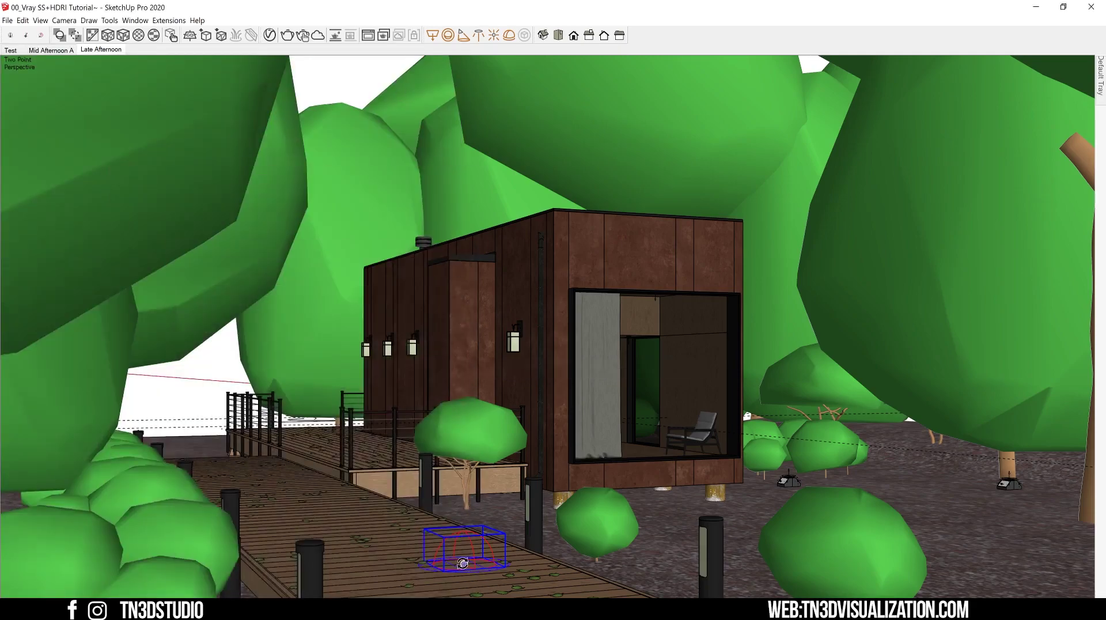
drag(504, 568, 415, 533)
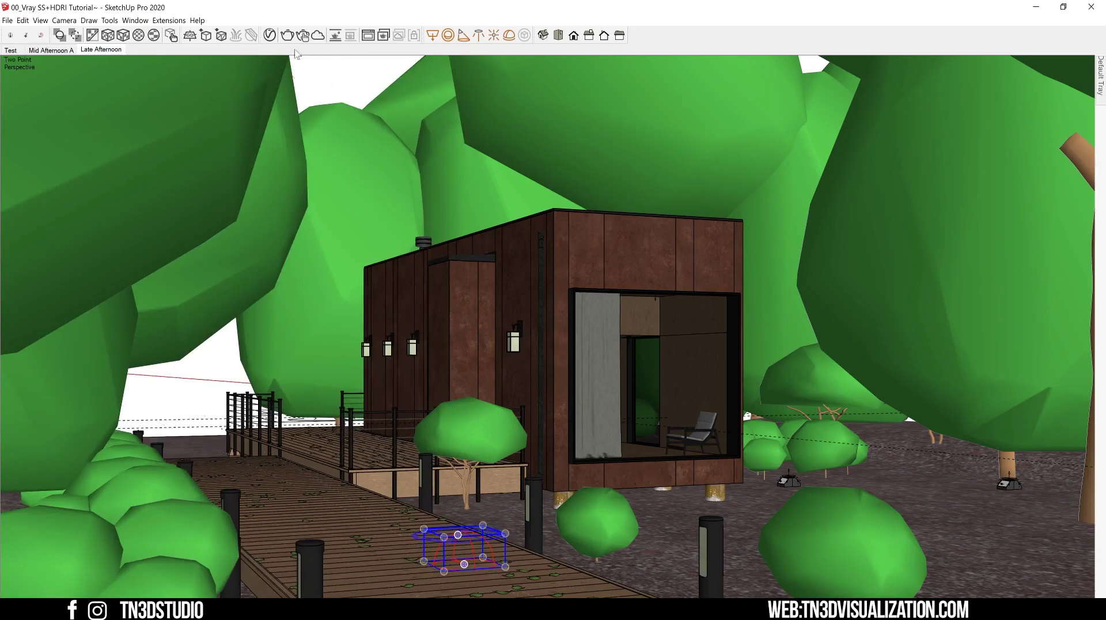
click(269, 36)
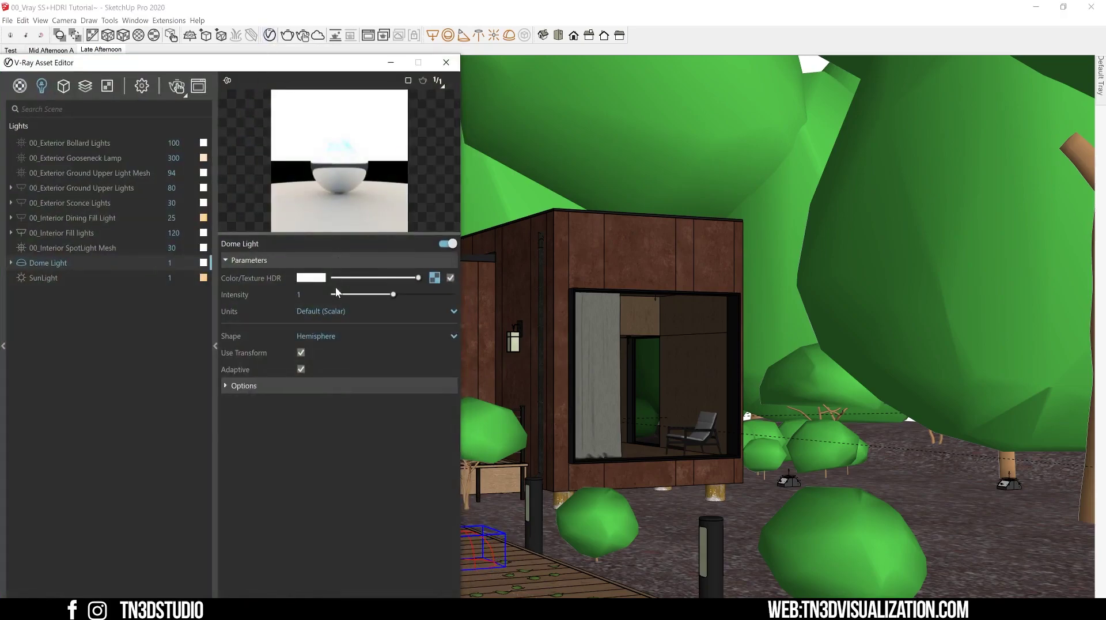
click(345, 337)
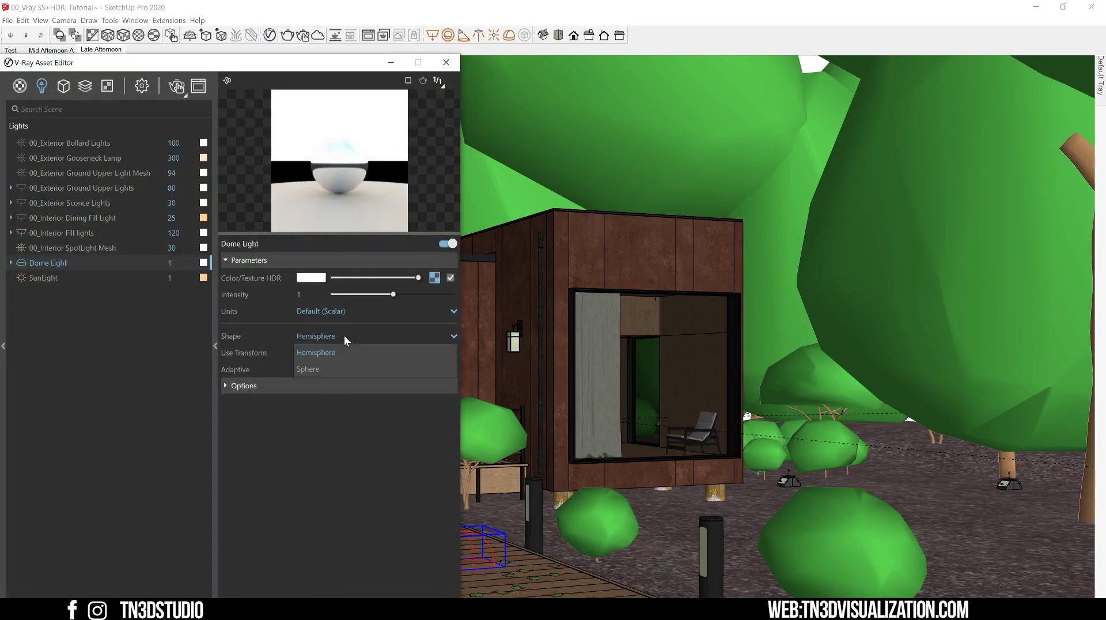
click(330, 369)
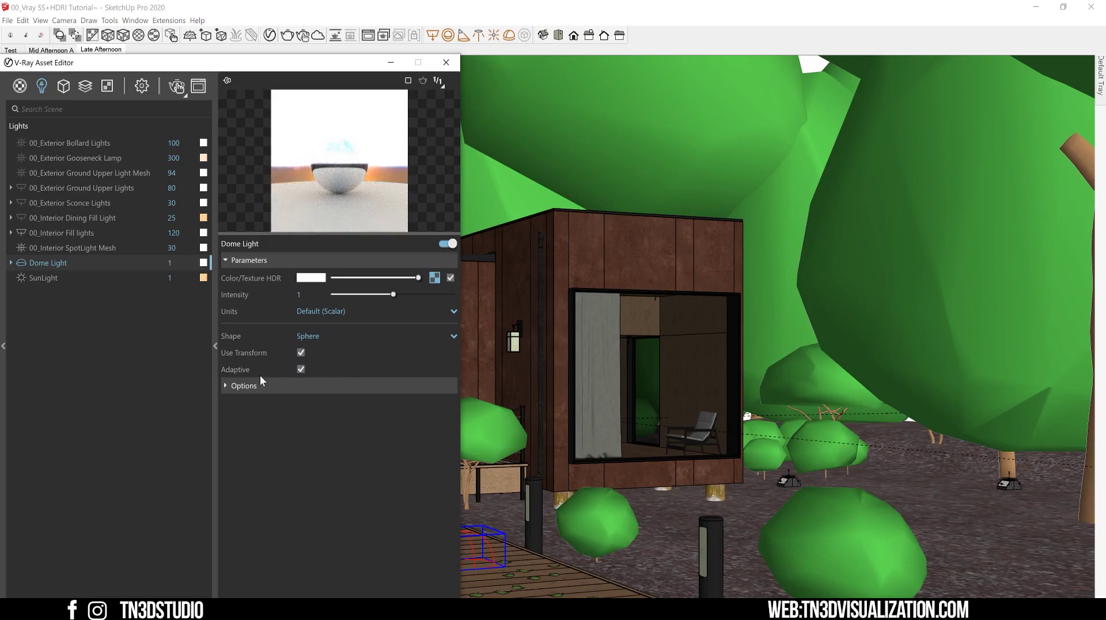
Turn off the dome light's Affect Diffuse, Affect Specular and Affect Reflections options
click(251, 390)
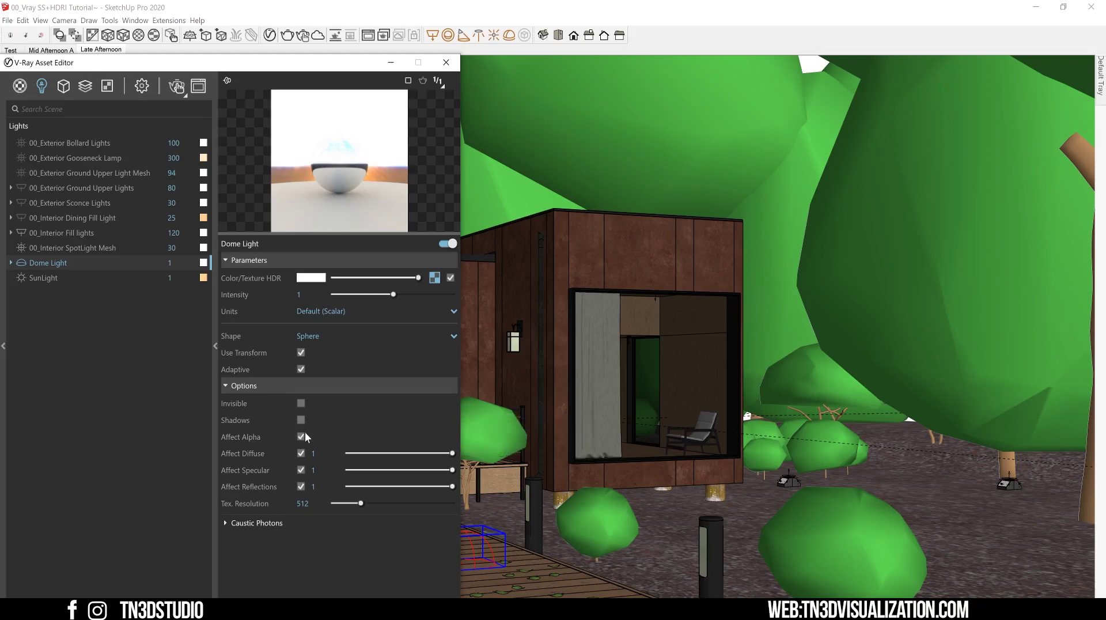
click(301, 454)
click(301, 470)
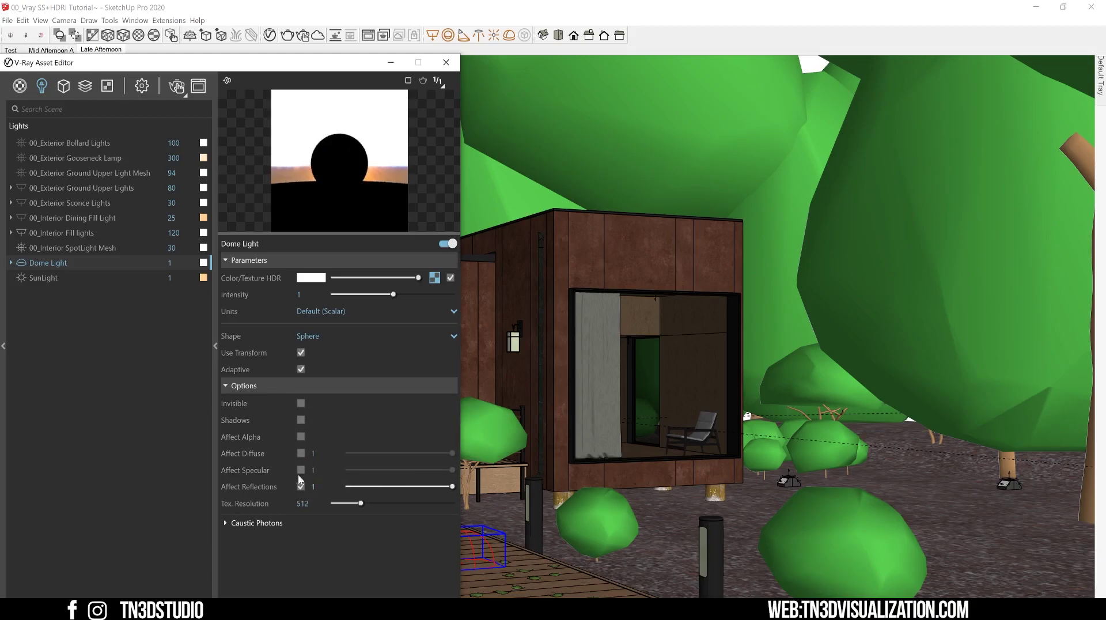
click(301, 487)
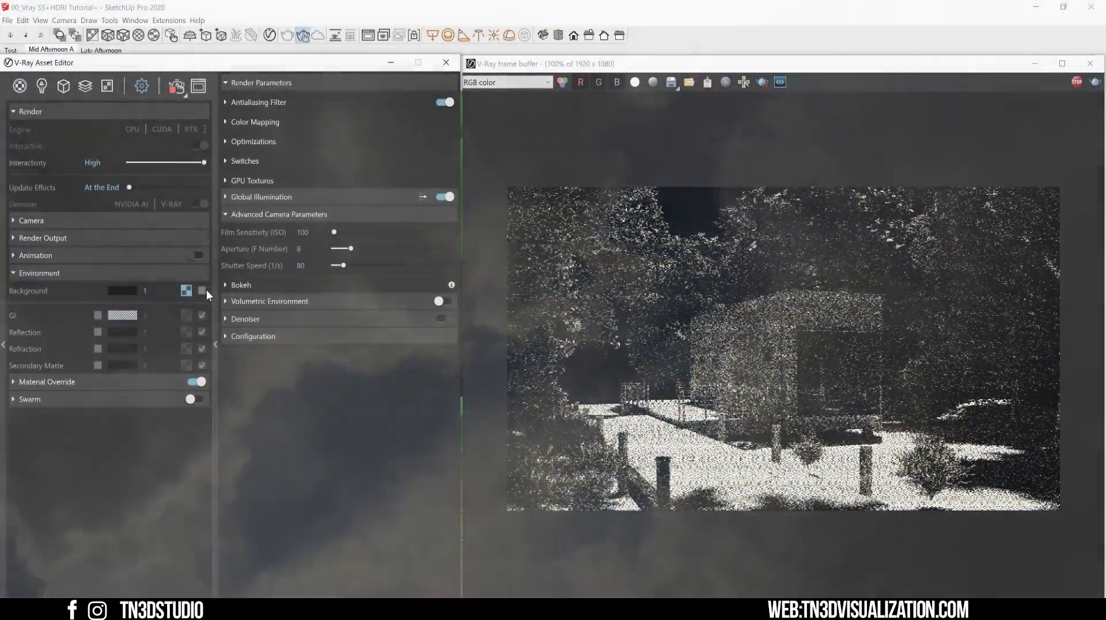
Make the SunLight colour pure white
click(110, 272)
click(58, 111)
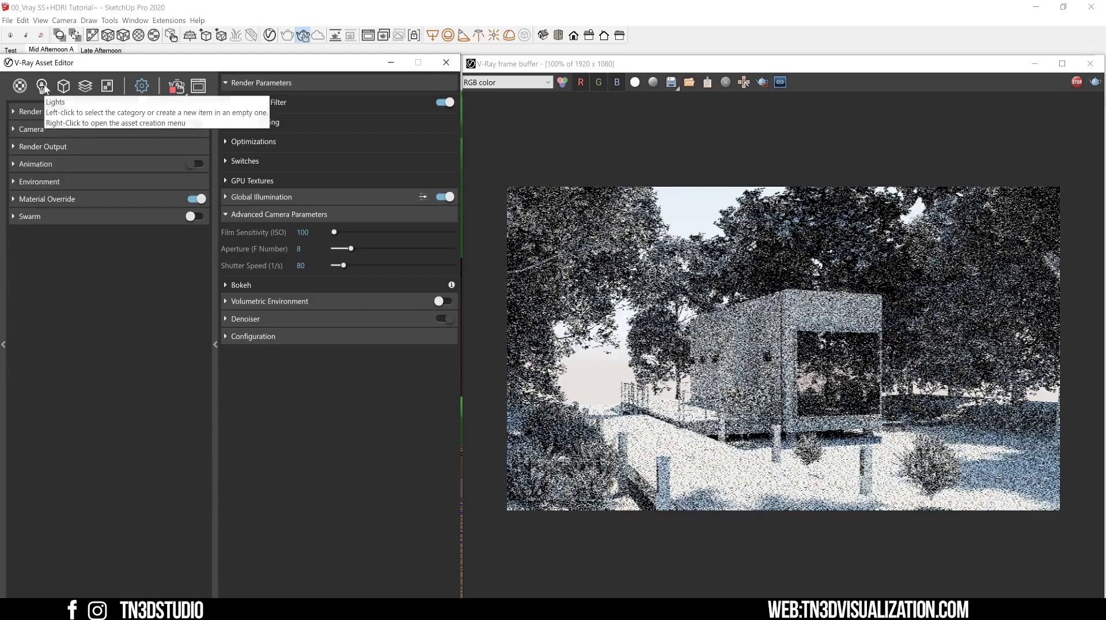
click(42, 85)
click(311, 279)
drag(189, 254, 95, 213)
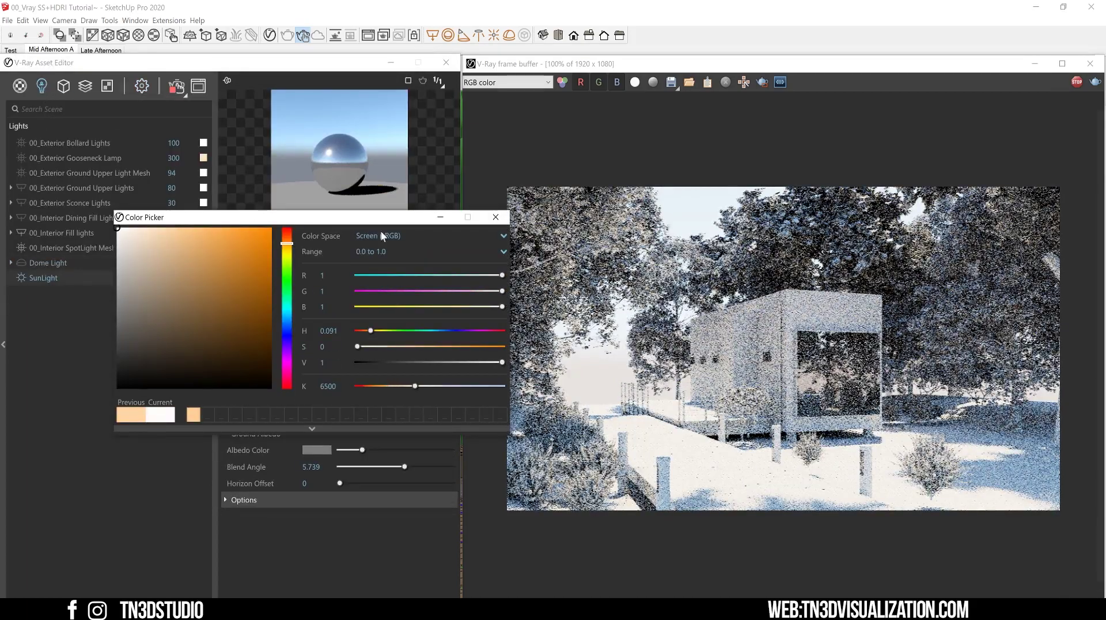
click(496, 217)
Set the SunLight Intensity Multiplier to 0.5 and Size Multiplier to 90
click(301, 312)
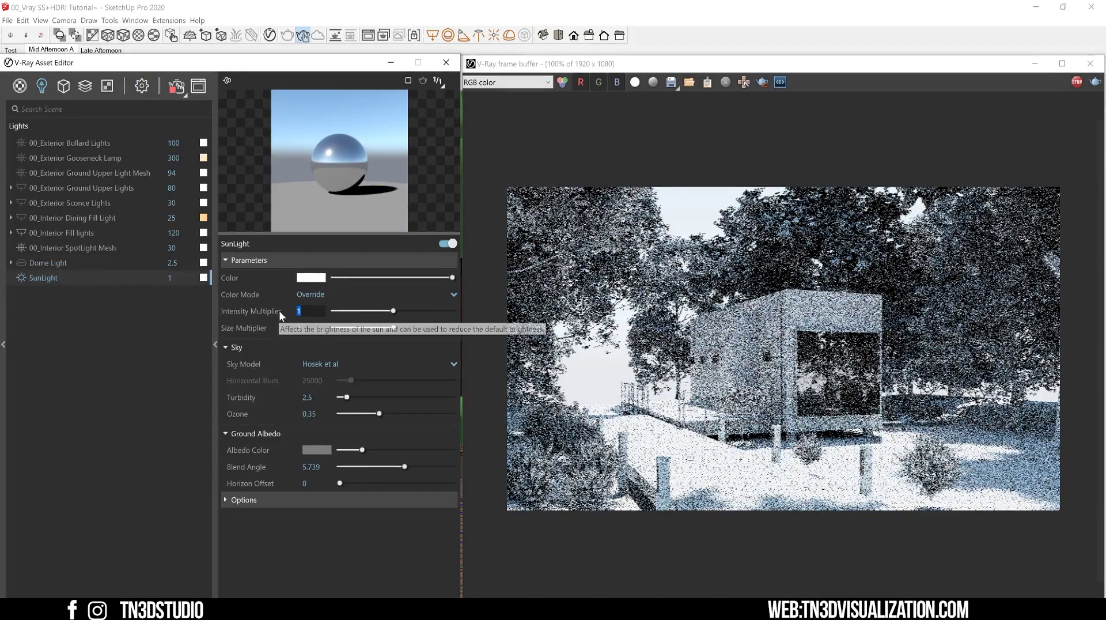
text(.5)
key(Return)
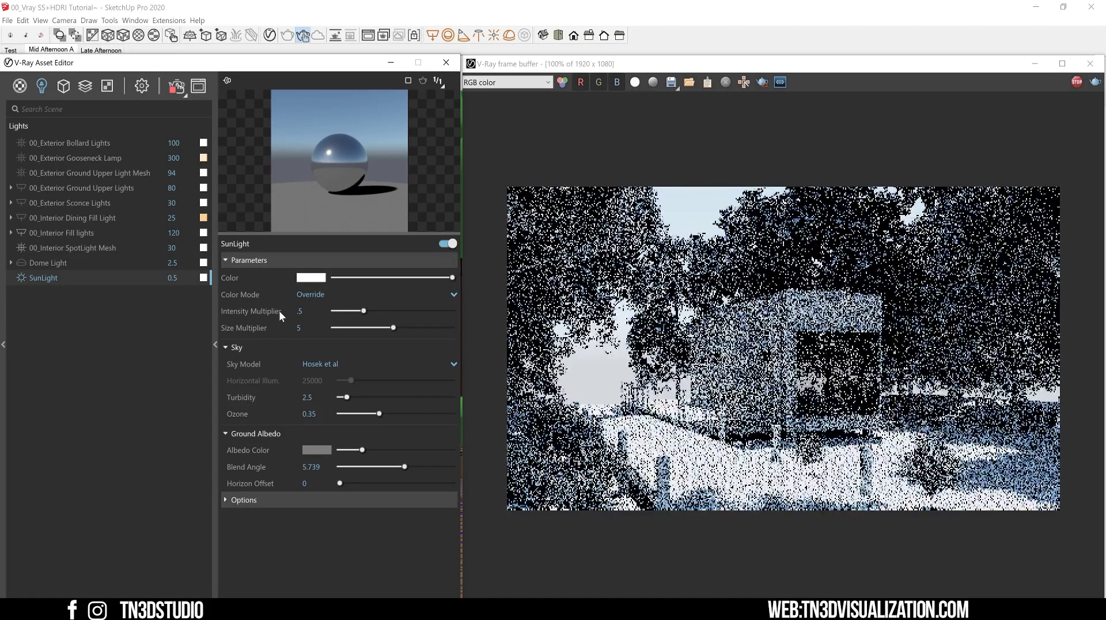
key(Tab)
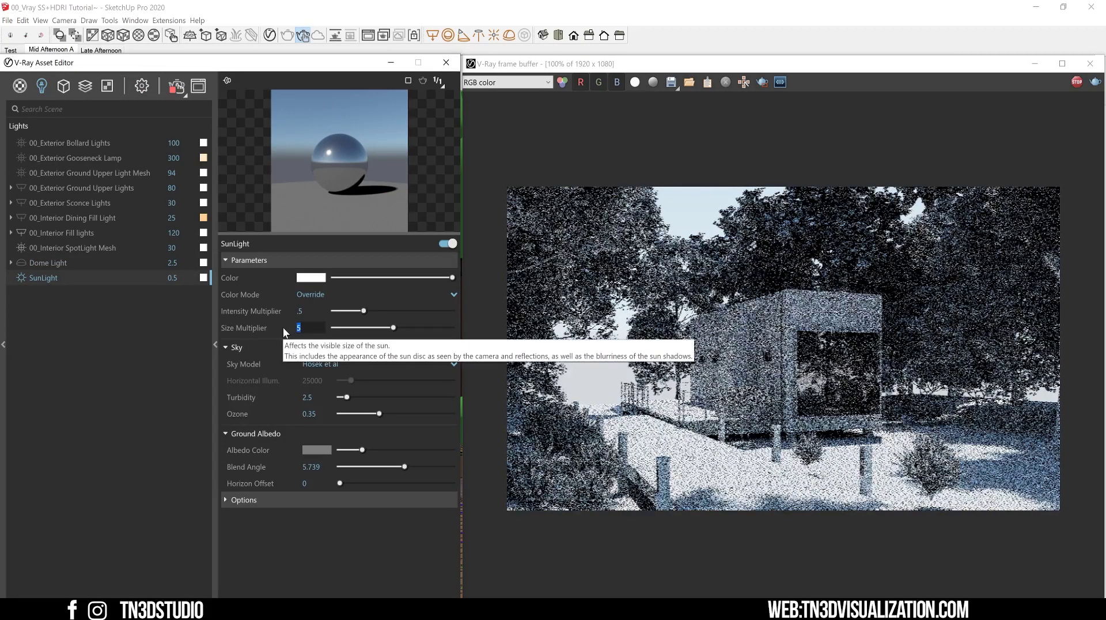
text(90)
key(Return)
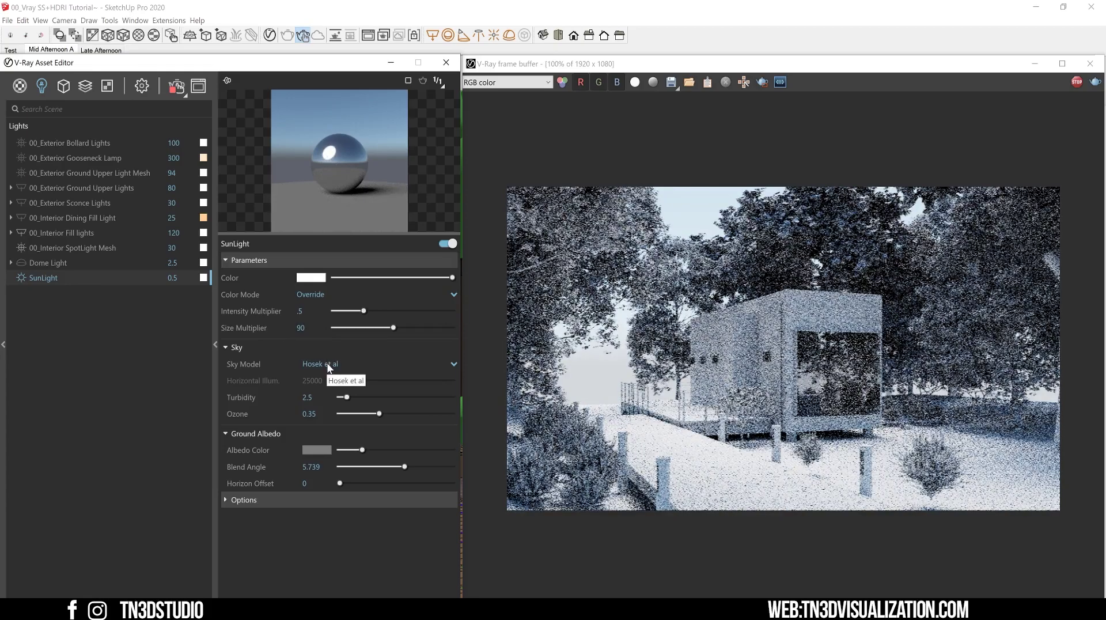
Use the CIE Overcast sky model at 10000 horizontal illumination, and raise the render exposure
click(328, 366)
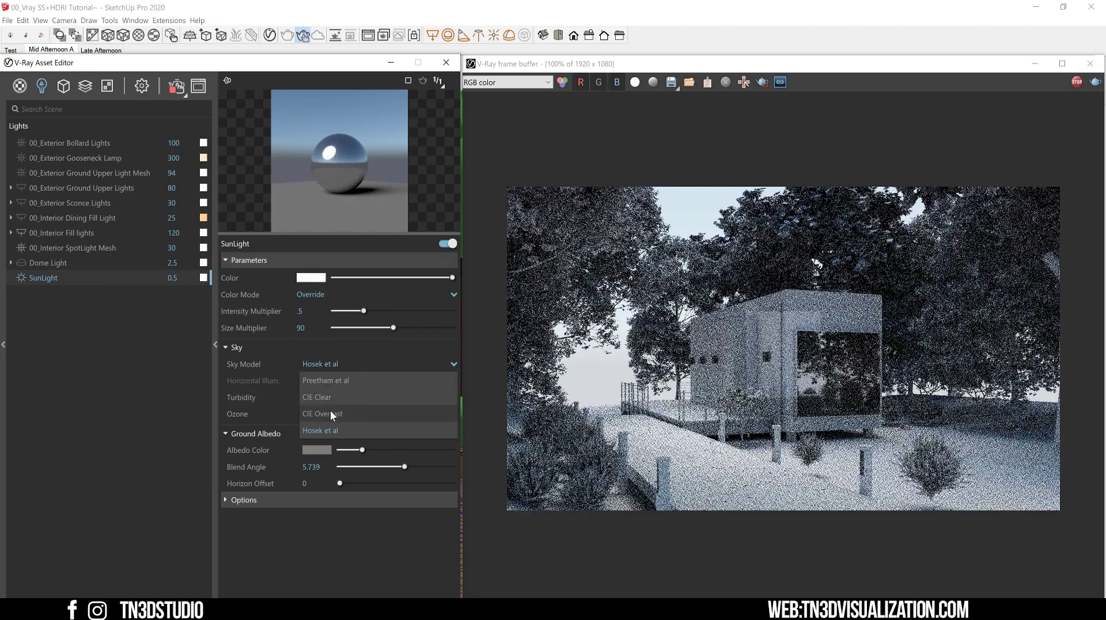
click(330, 412)
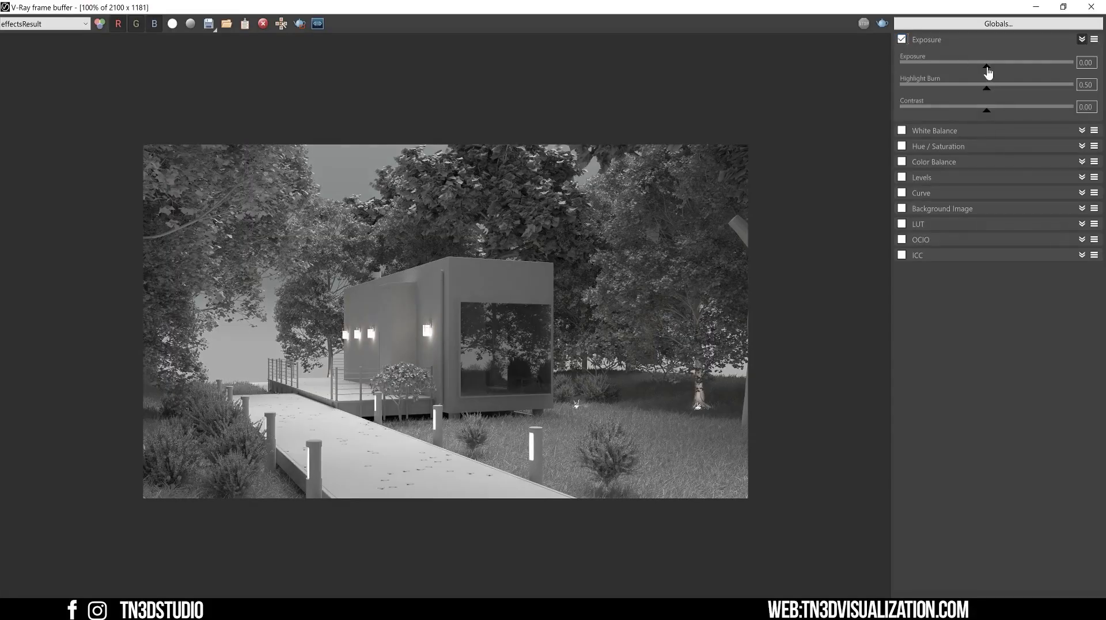
drag(987, 67, 1002, 67)
mouse_move(987, 109)
mouse_down()
mouse_move(1001, 110)
mouse_move(961, 90)
mouse_move(916, 91)
mouse_move(948, 90)
mouse_up()
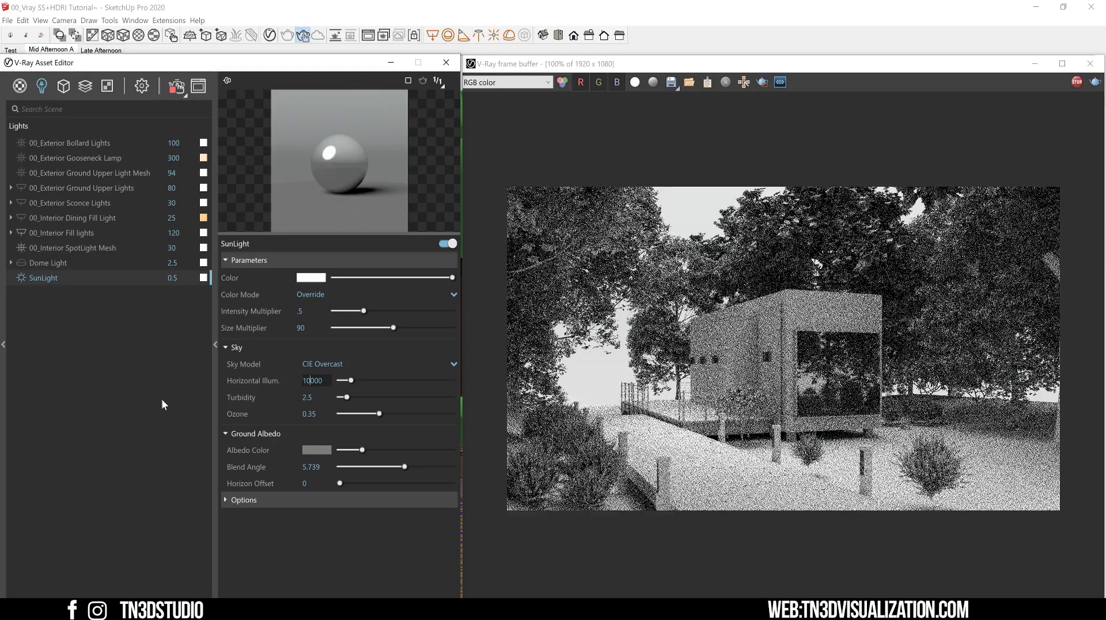
key(Return)
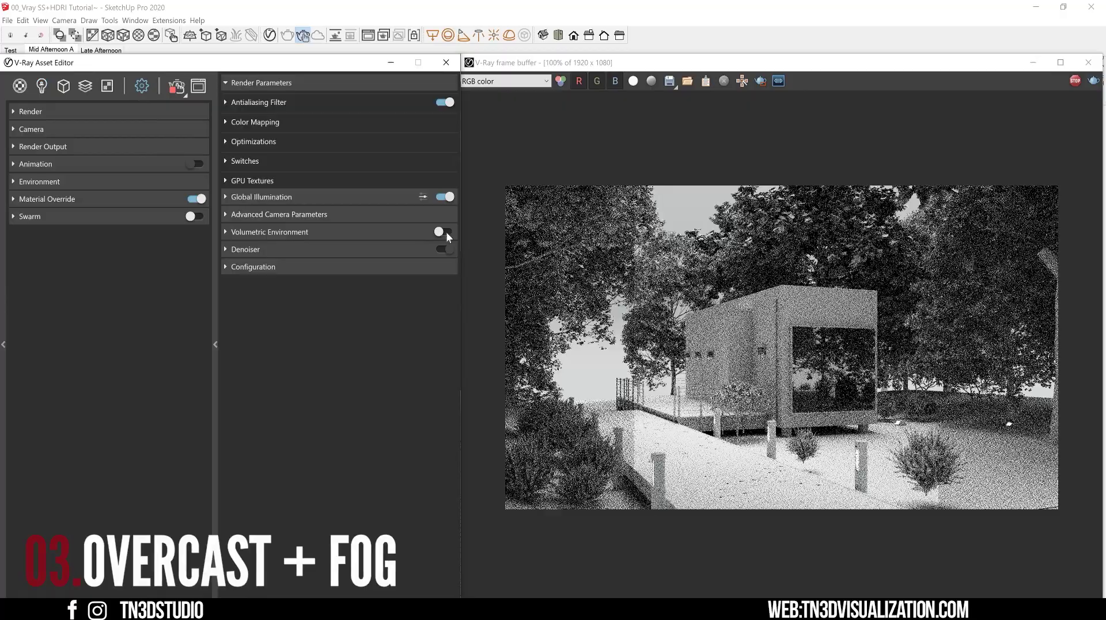
Switch the volumetric environment to Environment Fog and brighten its emission to grey
click(306, 230)
click(345, 249)
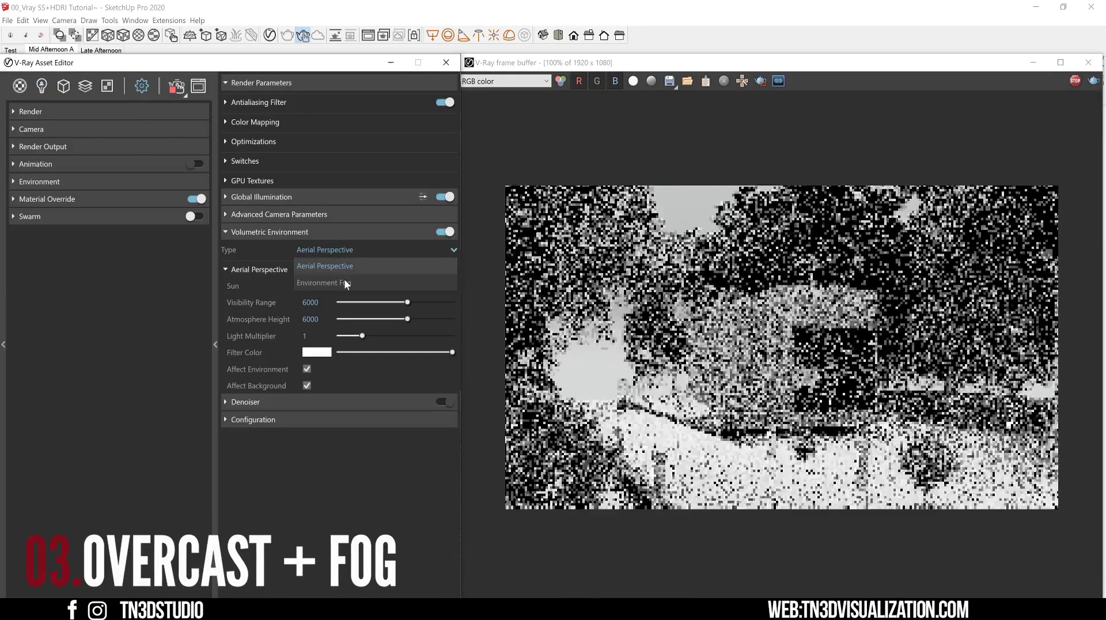
click(347, 283)
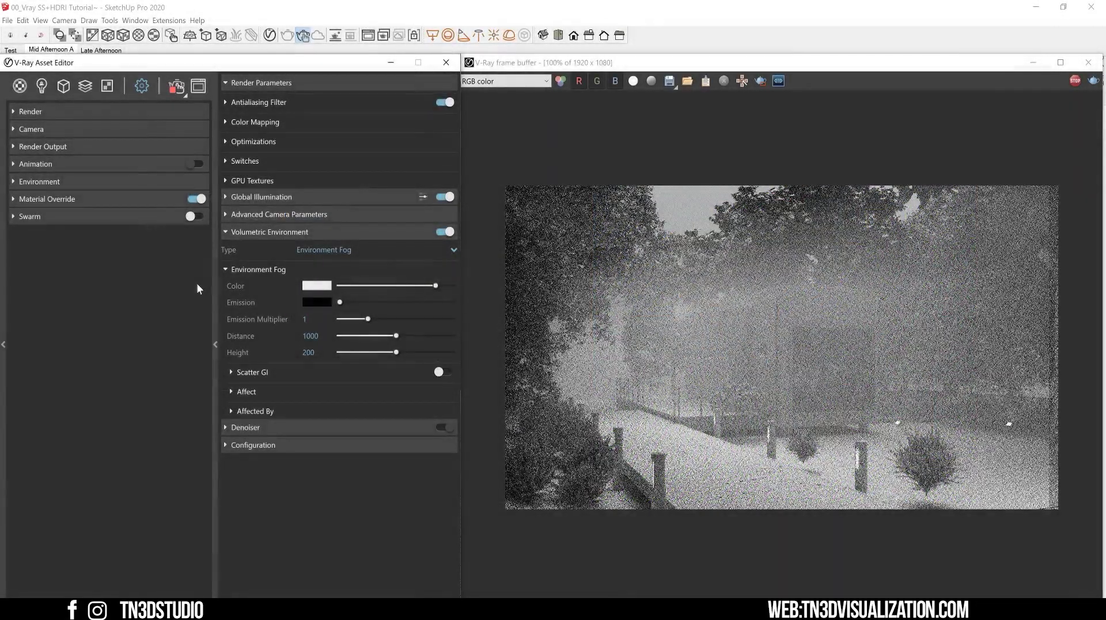
drag(340, 302, 388, 303)
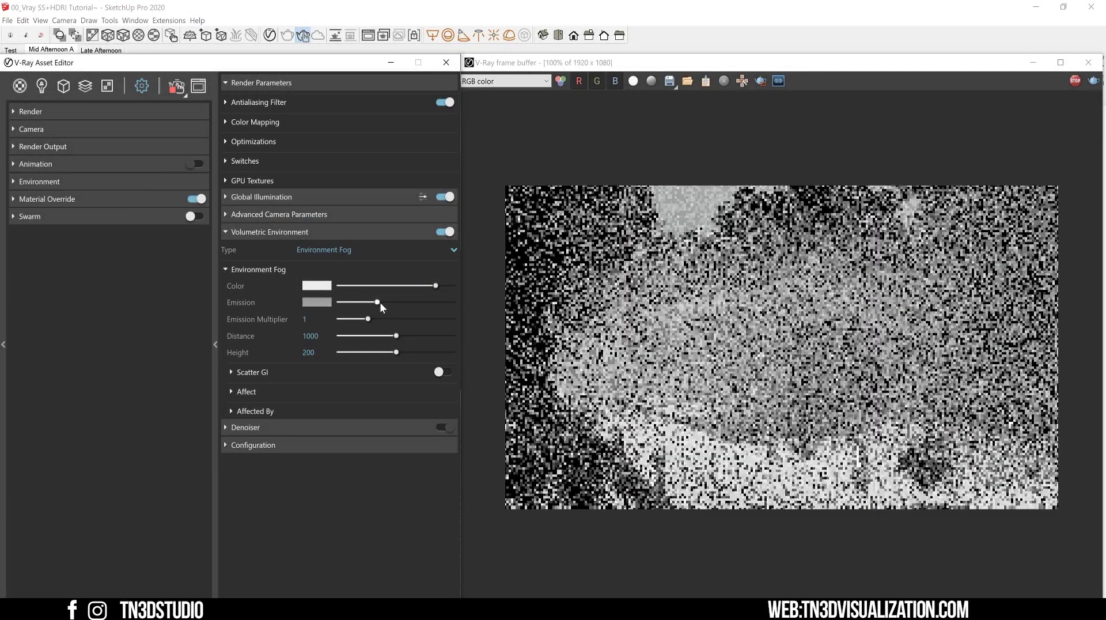
Set the fog emission colour to white after trying red, then fine-tune its brightness
click(317, 301)
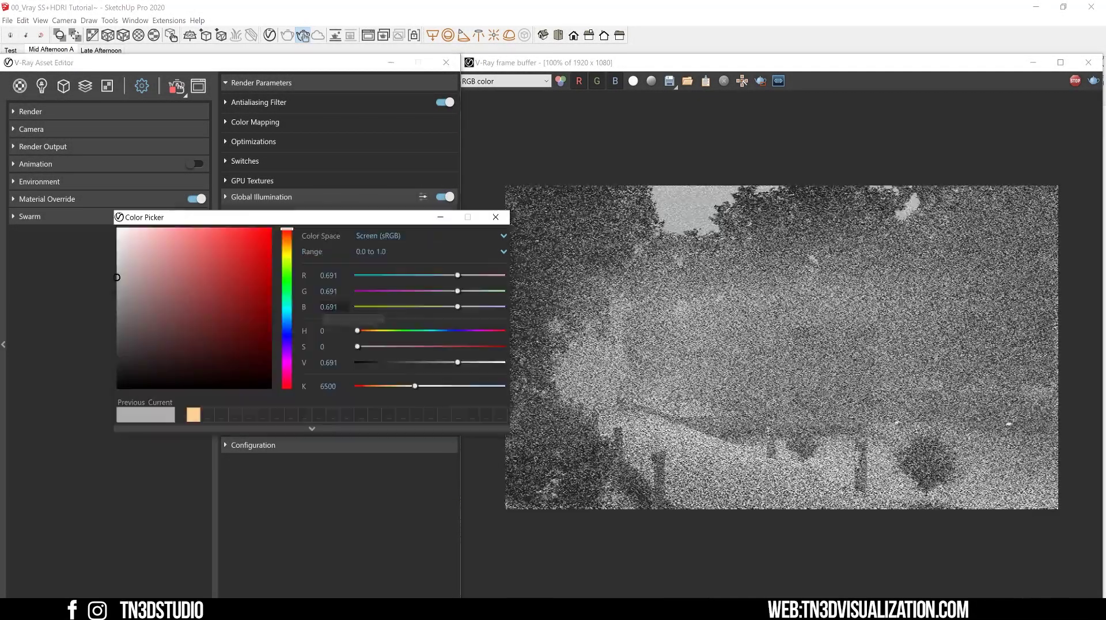
click(250, 281)
drag(250, 281, 270, 230)
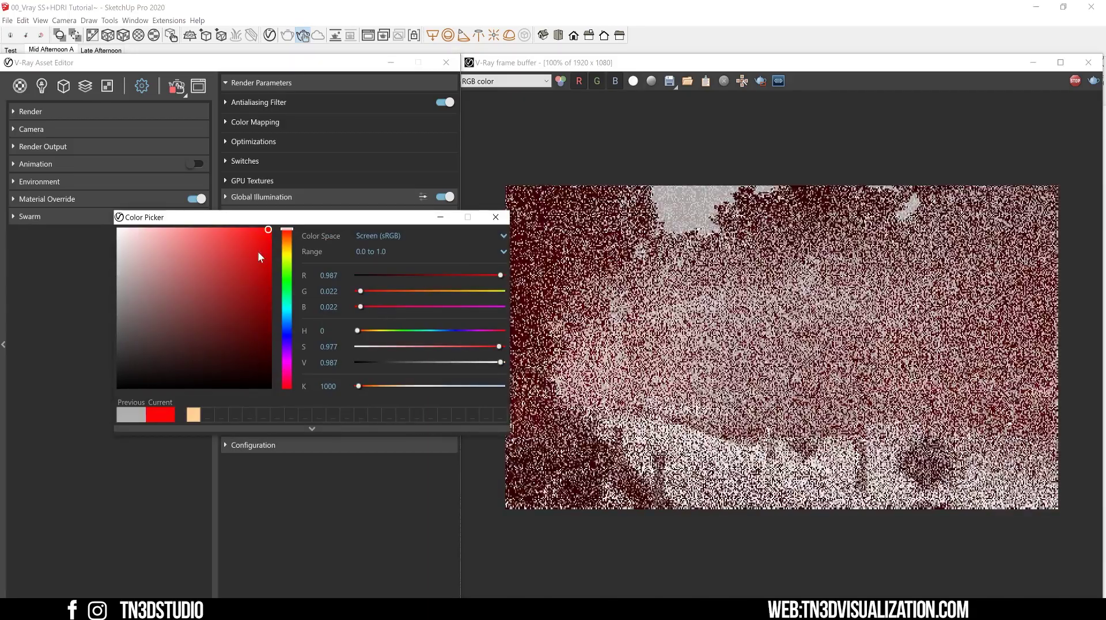
drag(120, 231, 106, 229)
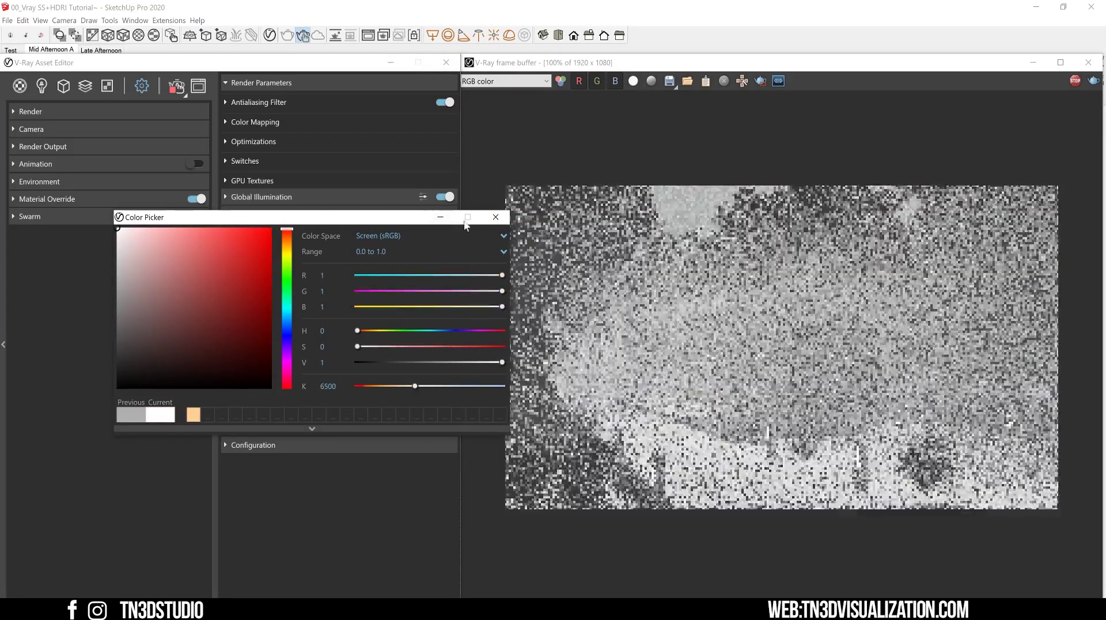
click(496, 216)
drag(435, 302, 410, 302)
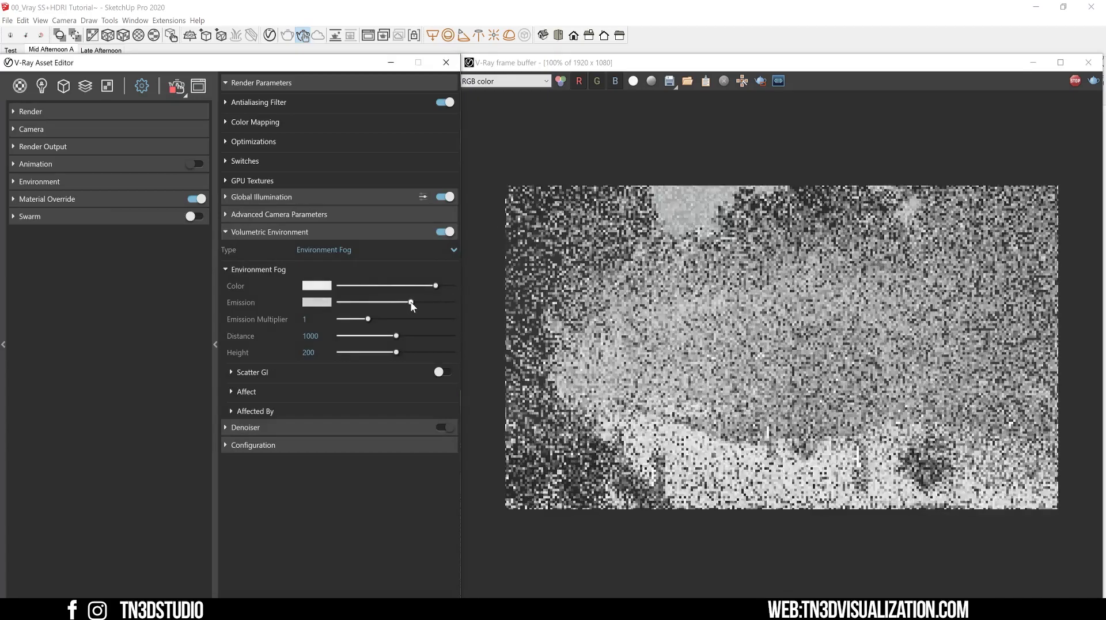
Set the fog Emission Multiplier to 0.5, after trying 2 and 5
click(305, 320)
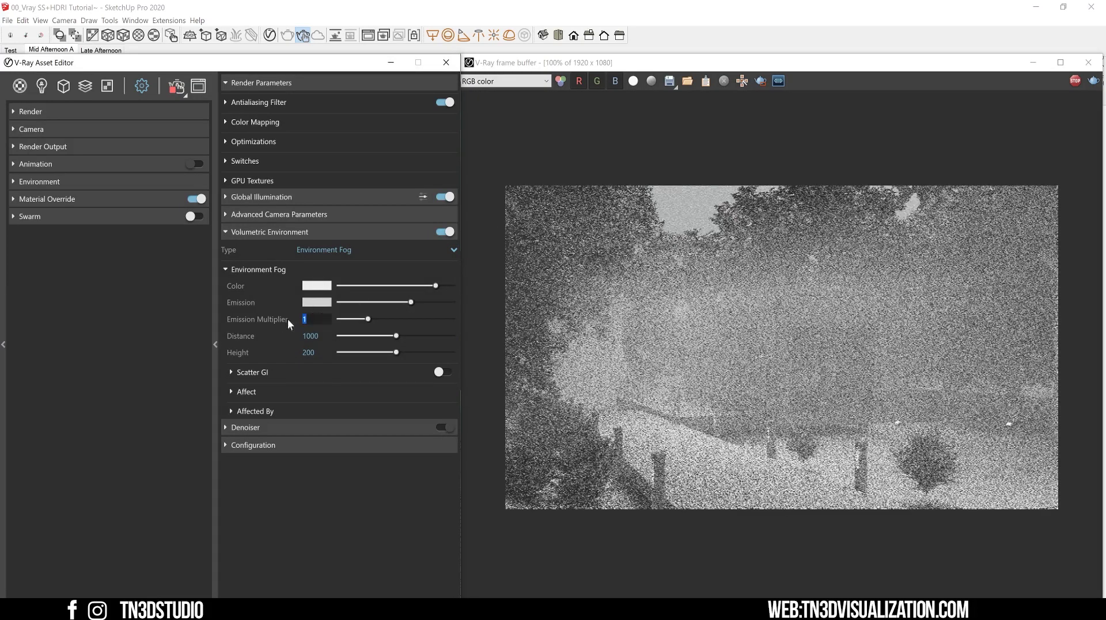
text(2)
key(Return)
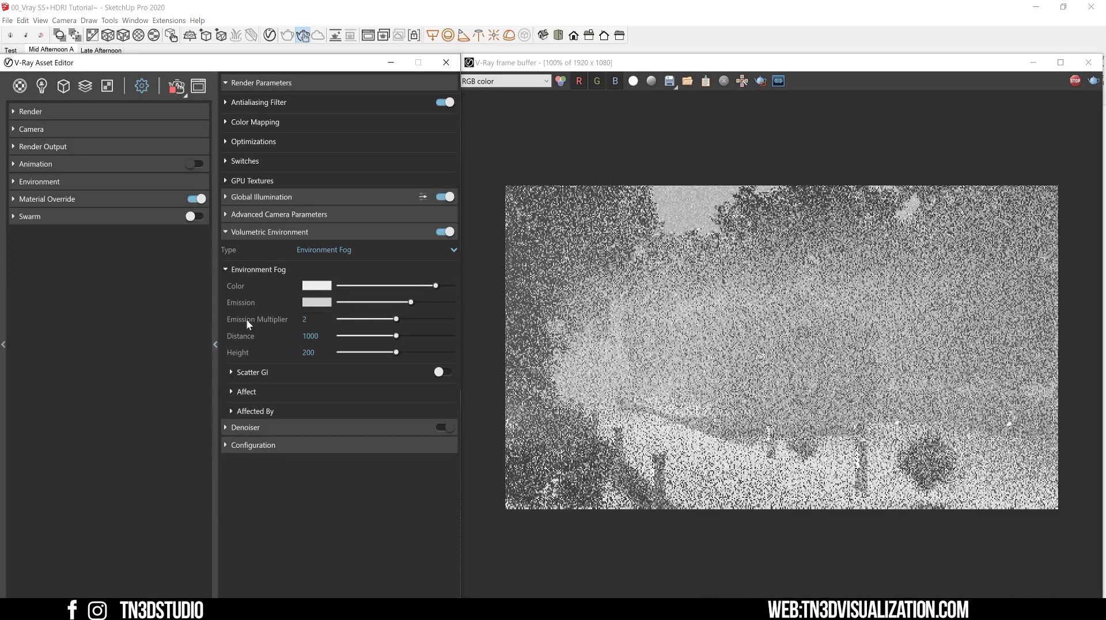
text(5)
key(Return)
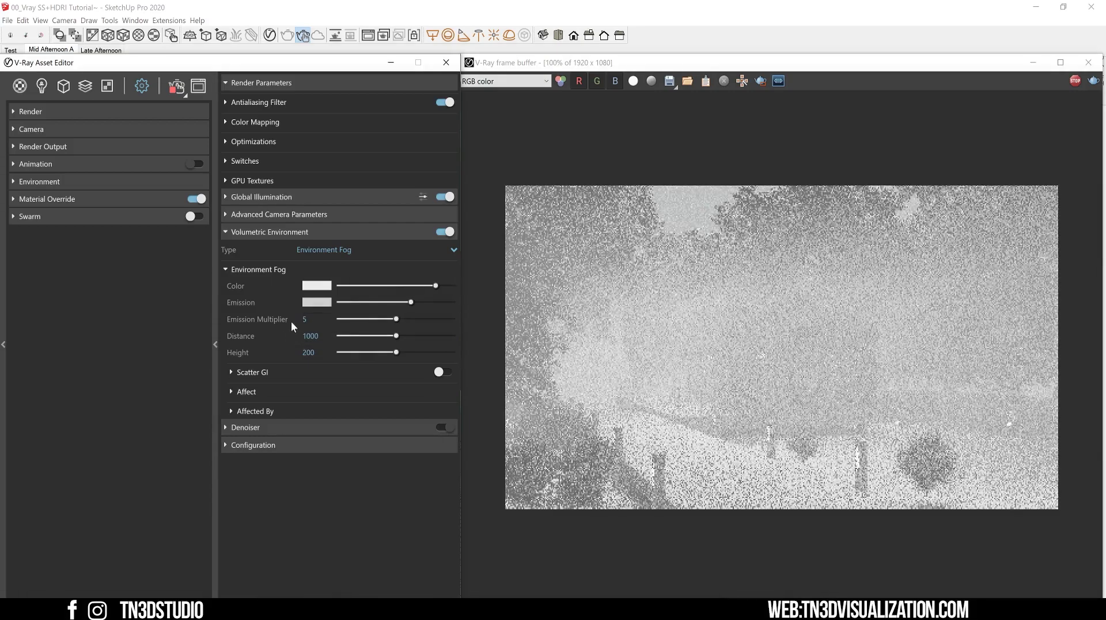
text(.5)
key(Return)
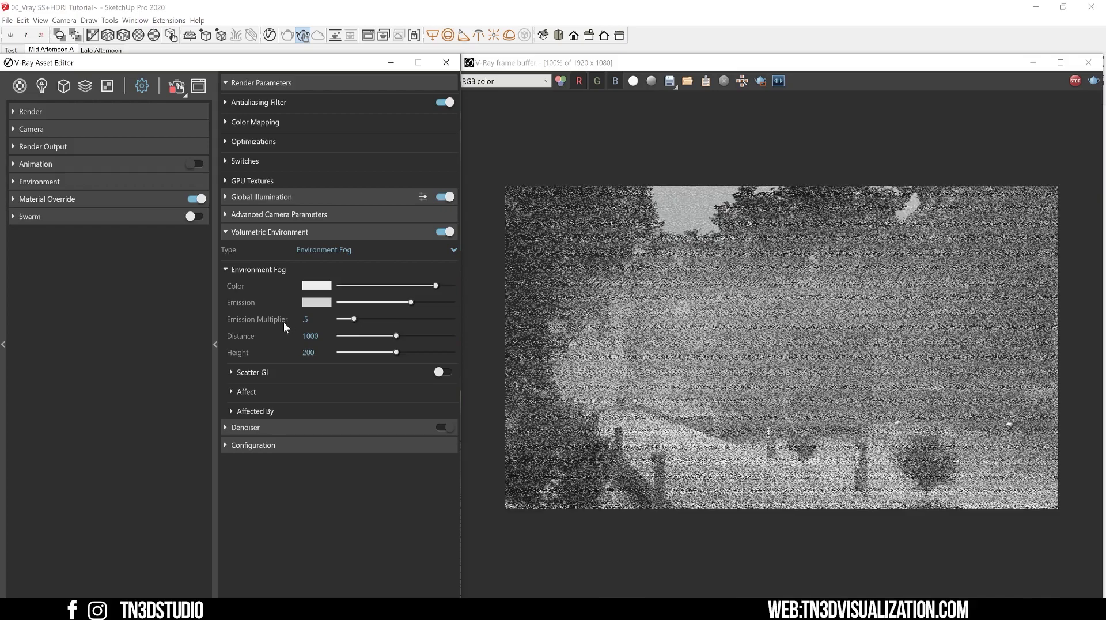
Set the fog Distance to 2000, going through 1500 first
drag(320, 336, 292, 337)
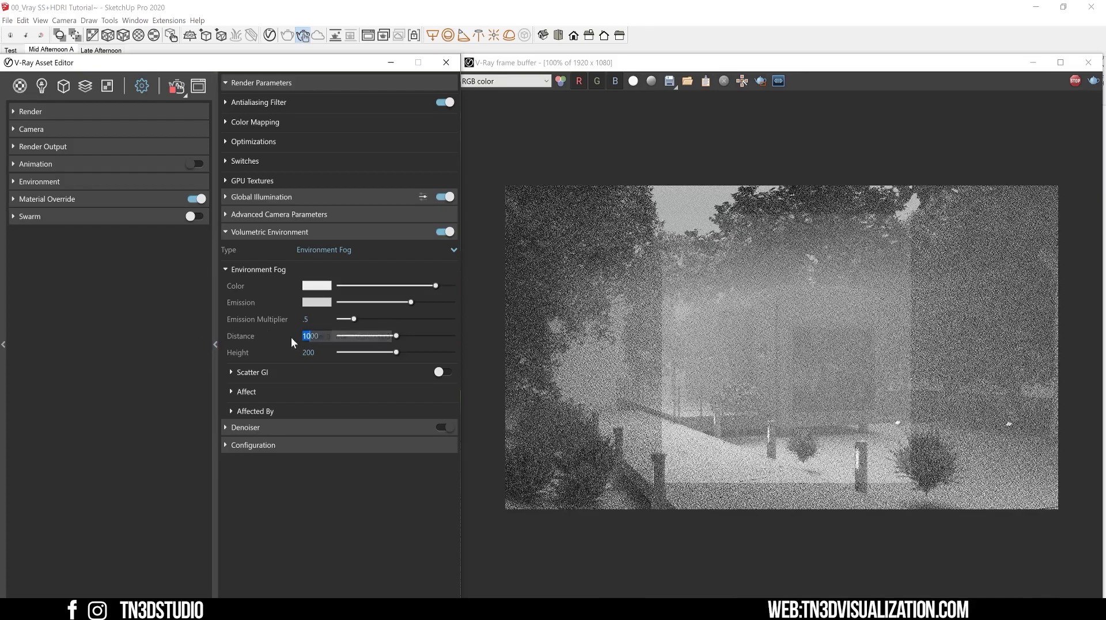
text(1500)
key(Return)
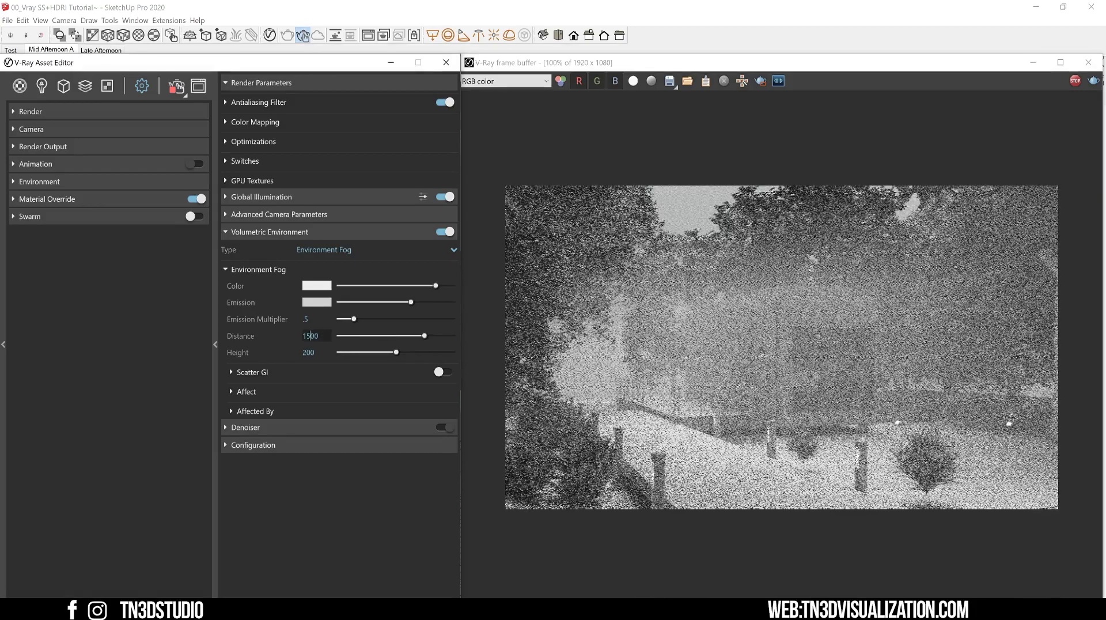
drag(296, 336, 286, 335)
text(2000)
key(Return)
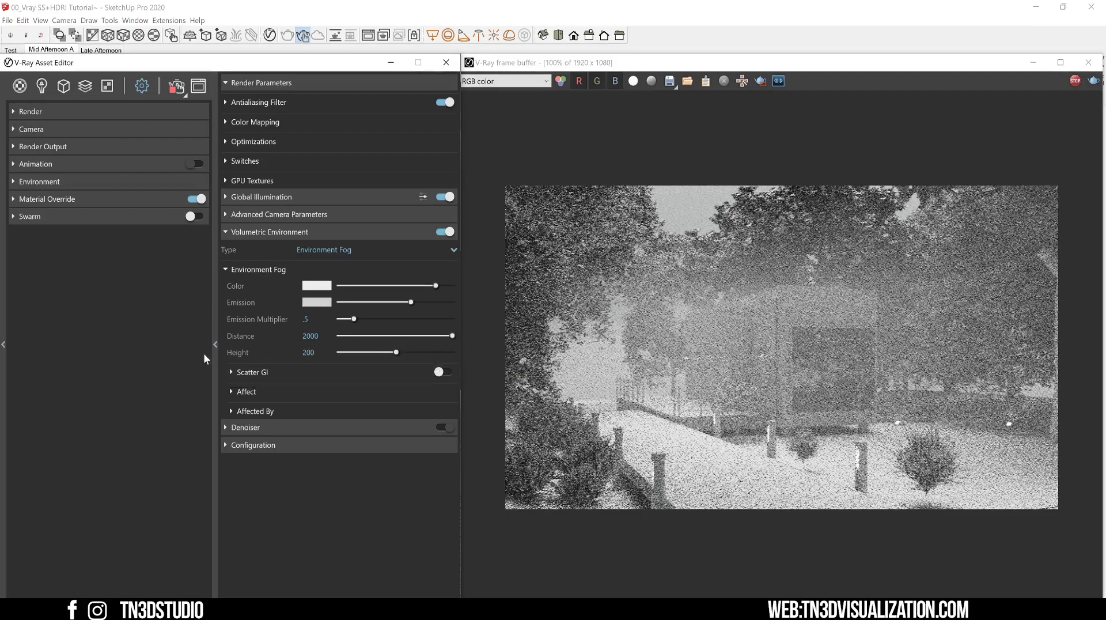
Raise the fog Height to 300, going through 250 first
drag(307, 352, 282, 350)
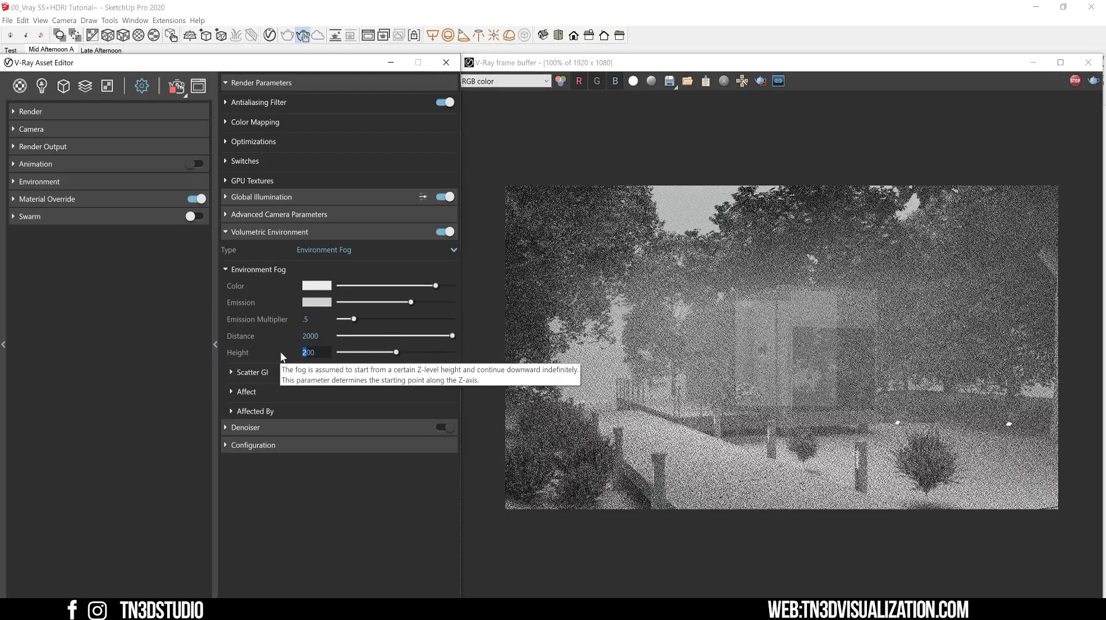
key(BackSpace)
text(2)
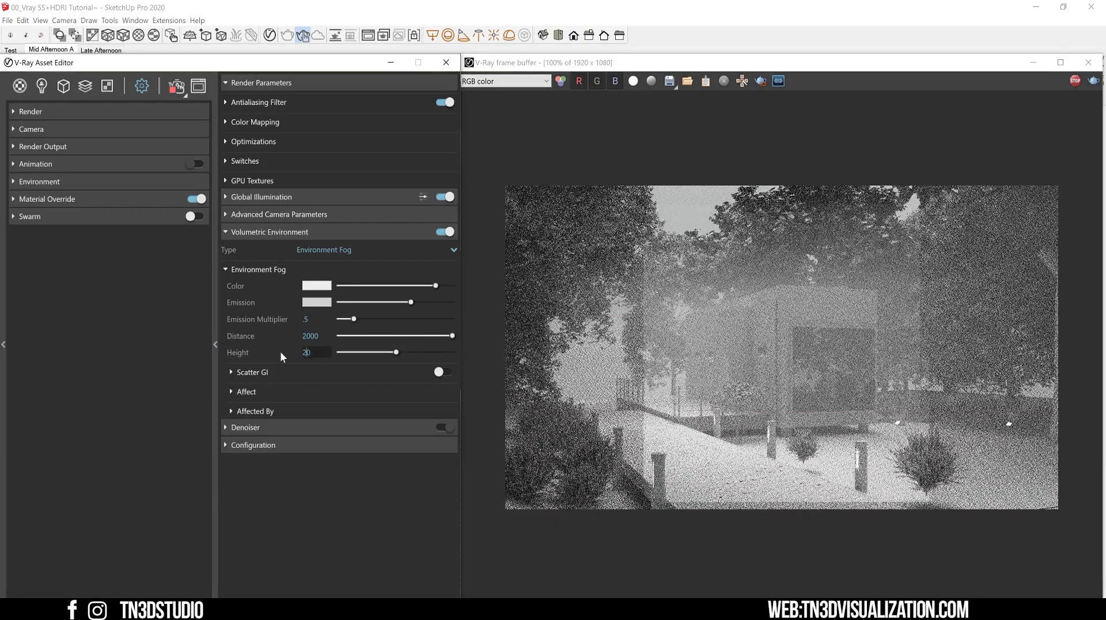
text(5)
key(Return)
drag(314, 352, 289, 351)
text(300)
key(Return)
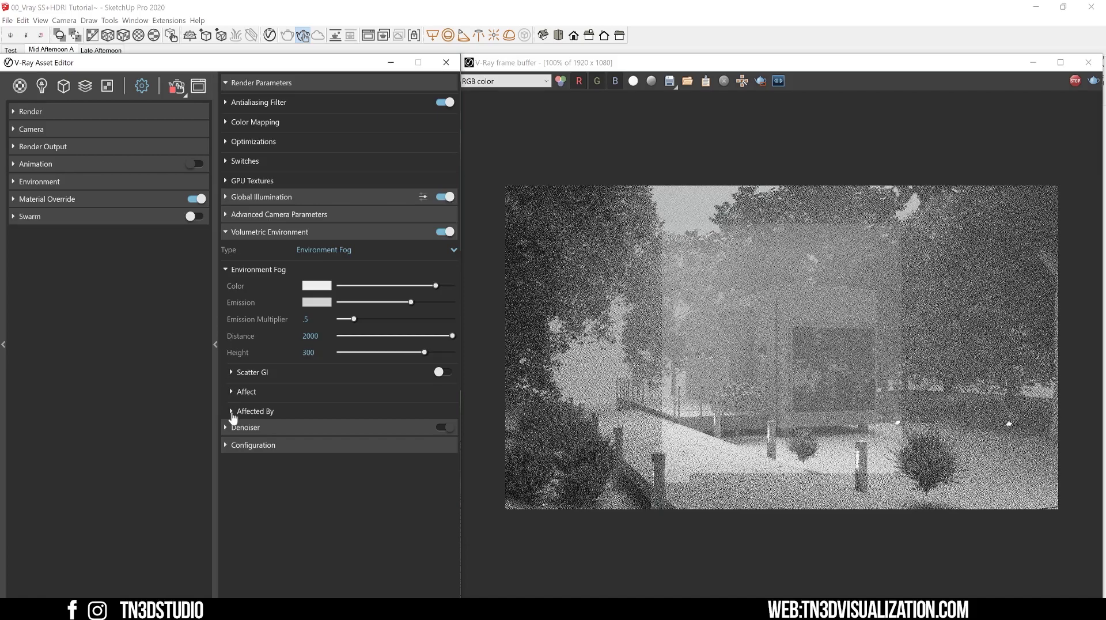
Limit the fog's Affected By lights to Selected Lights, collapse Volumetric Environment, and show Render Elements
click(233, 412)
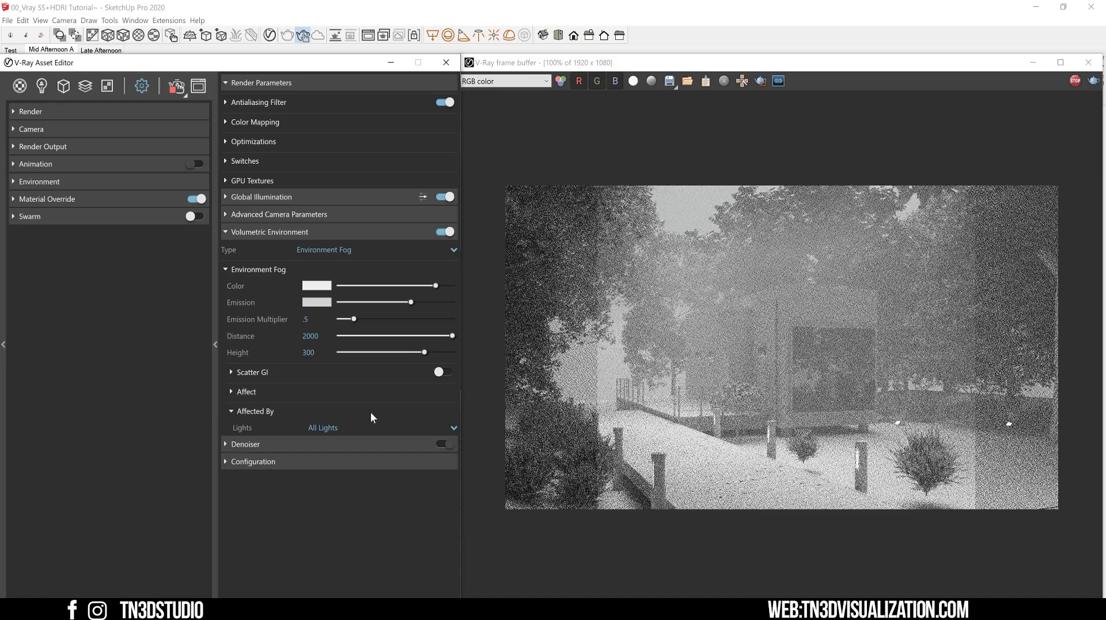
click(452, 428)
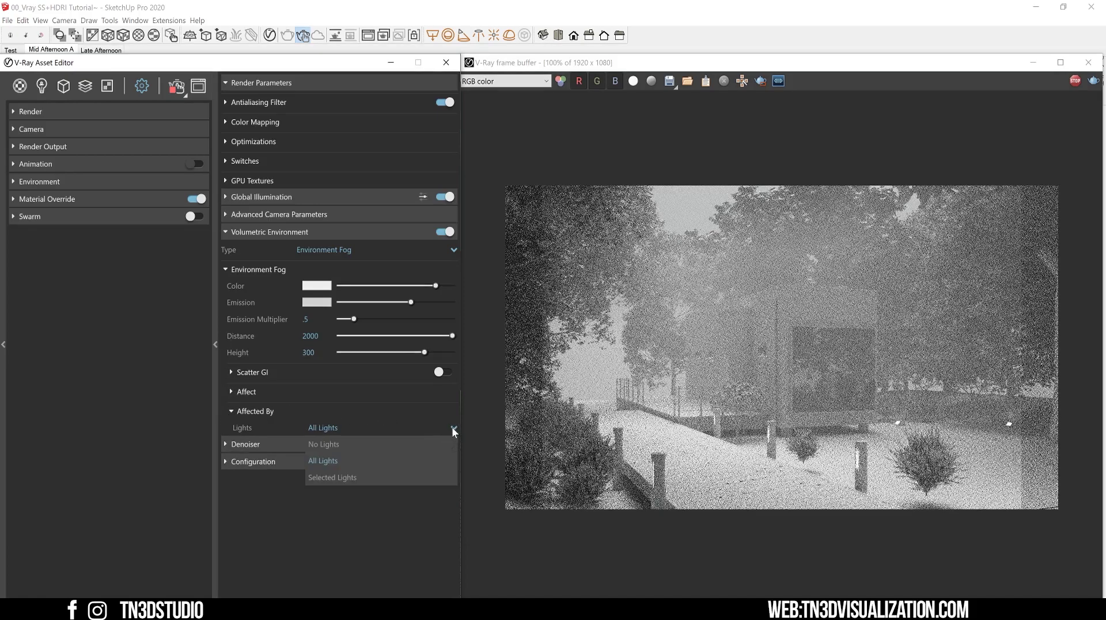
click(341, 479)
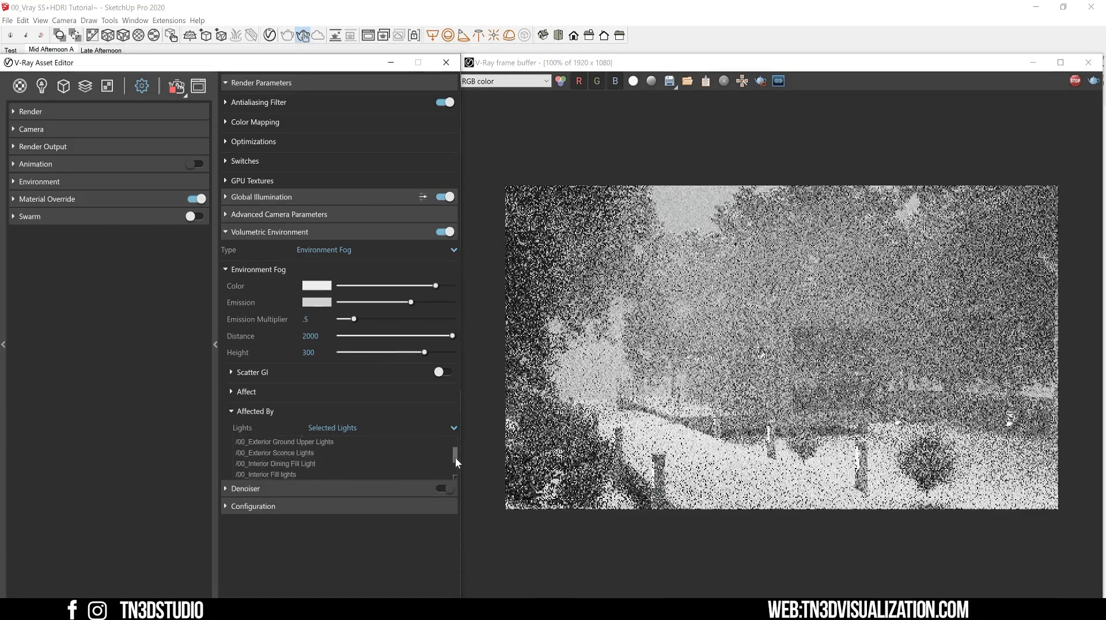
scroll(455, 455, up, 3)
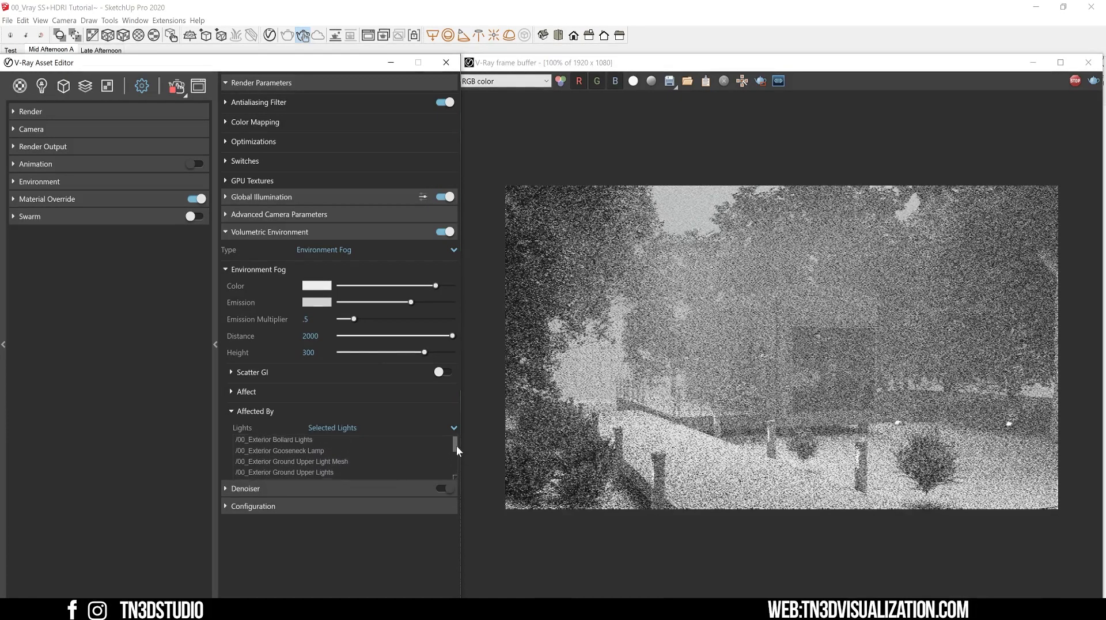
drag(457, 446, 456, 467)
scroll(455, 464, down, 1)
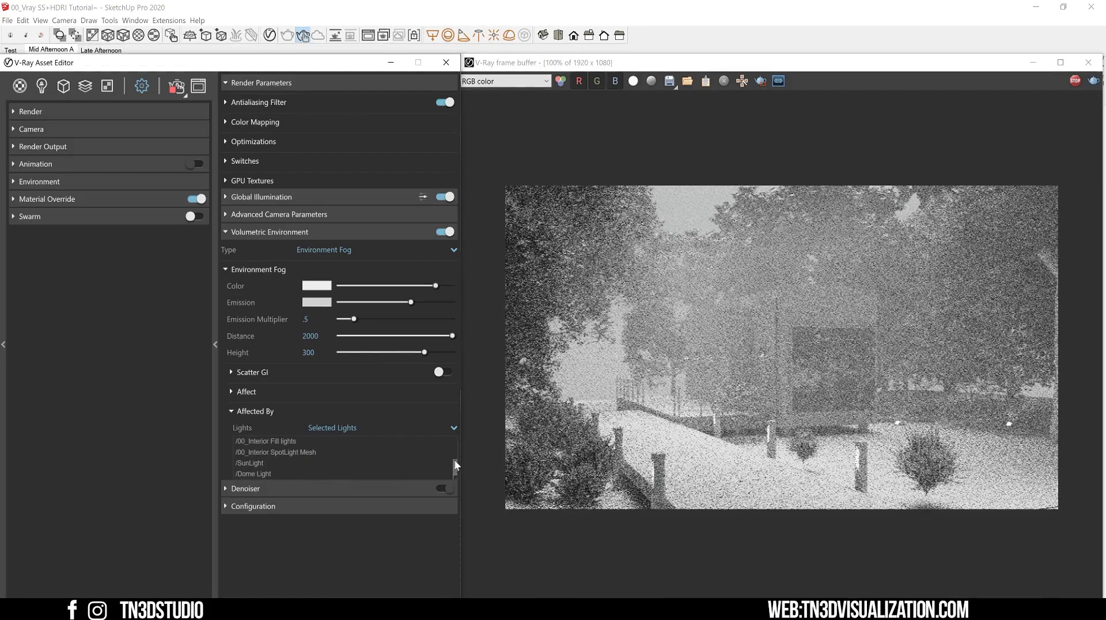
click(454, 428)
click(252, 231)
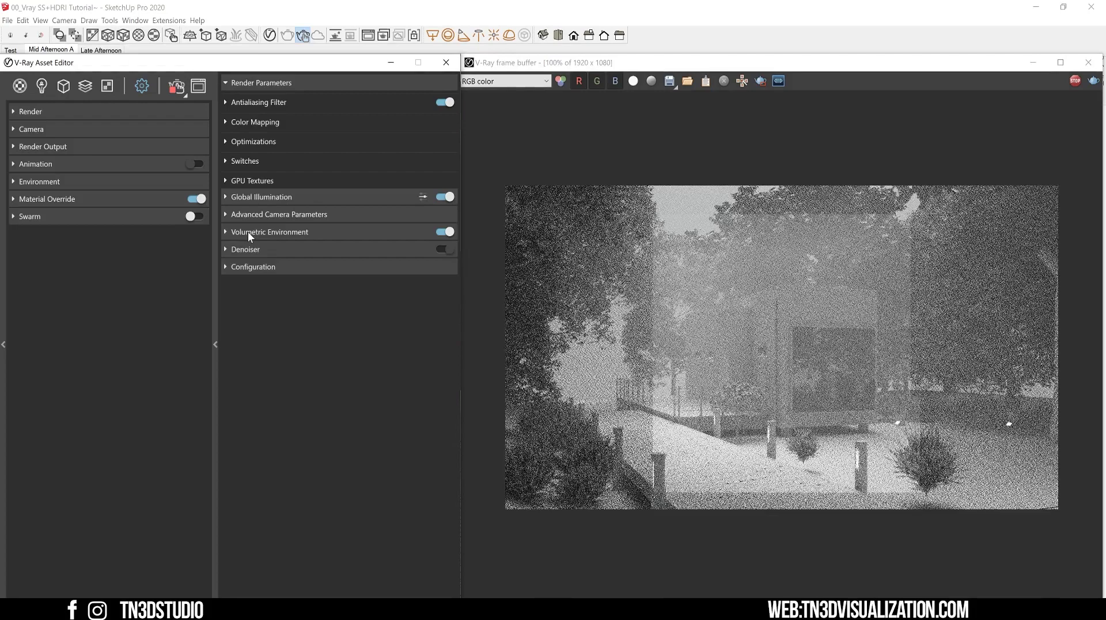
click(86, 87)
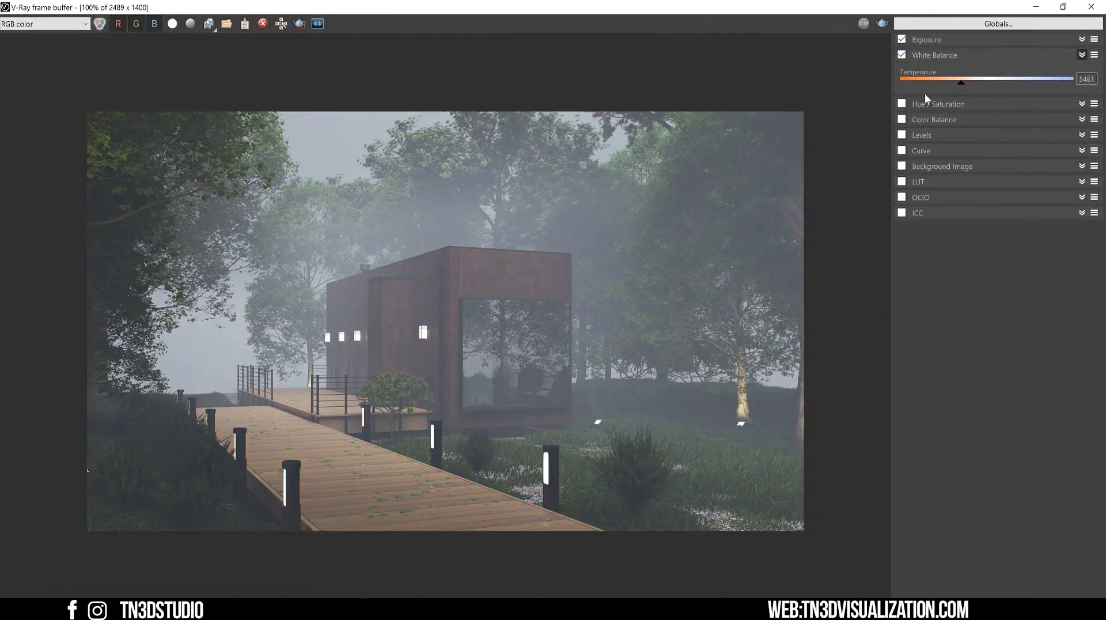
Enable Color Balance and Curve corrections in the V-Ray frame buffer
click(902, 120)
click(945, 120)
click(902, 151)
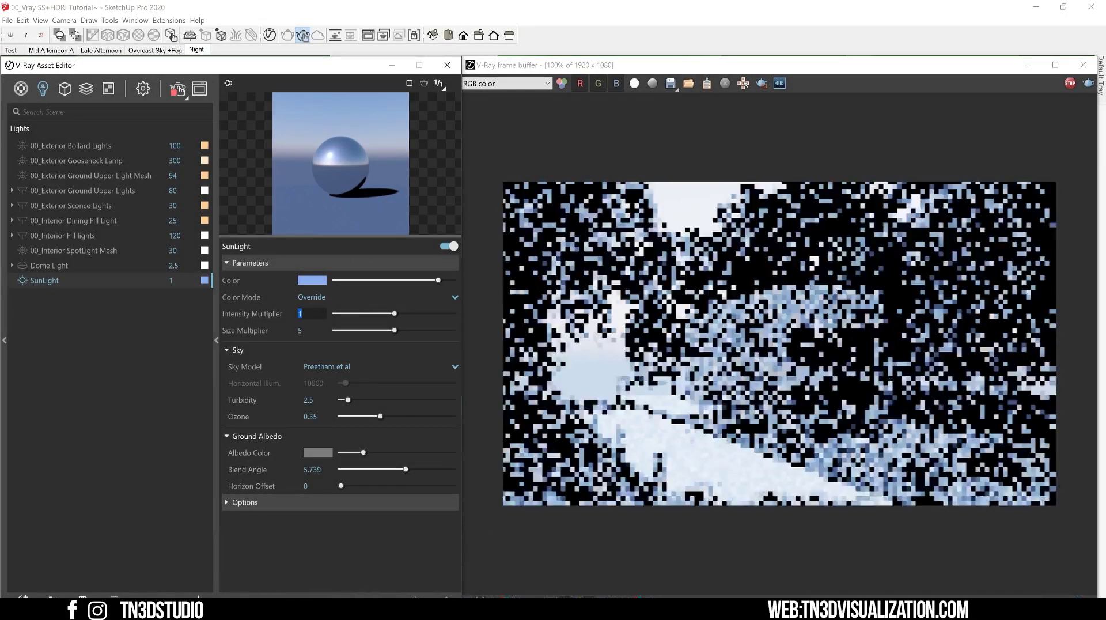
Set the SunLight Intensity Multiplier to 0.02 and Size Multiplier to 80
key(BackSpace)
text(.05)
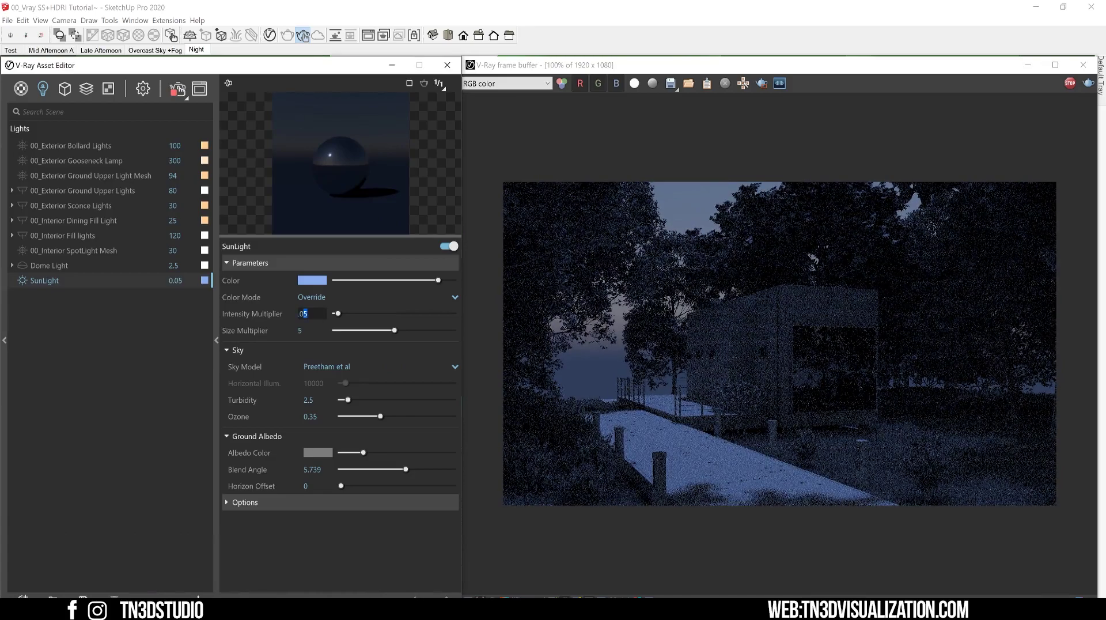
text(2)
key(Tab)
text(80)
key(Return)
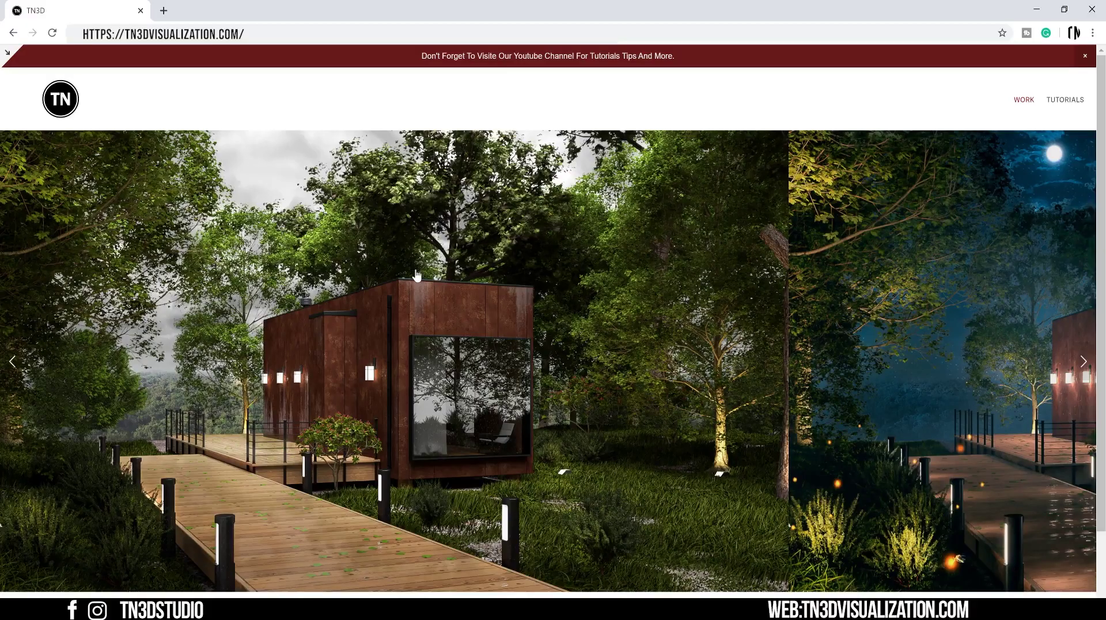
Page through the website carousel's night cabin, bedroom and dining-room renders
click(1084, 363)
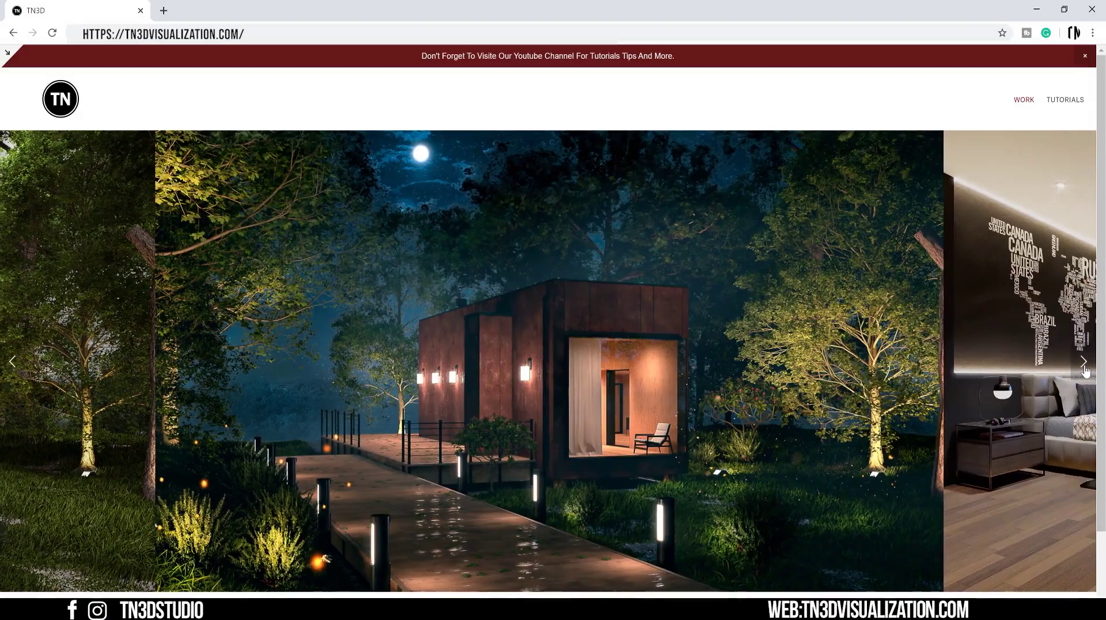
click(1084, 363)
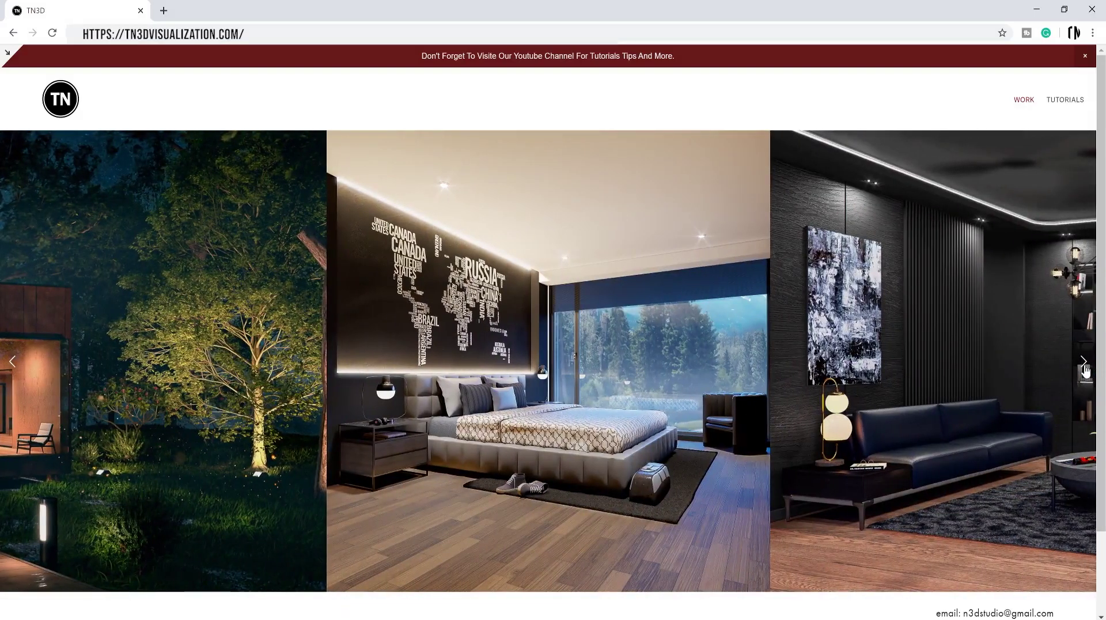
click(1085, 363)
scroll(1086, 369, down, 2)
click(1083, 266)
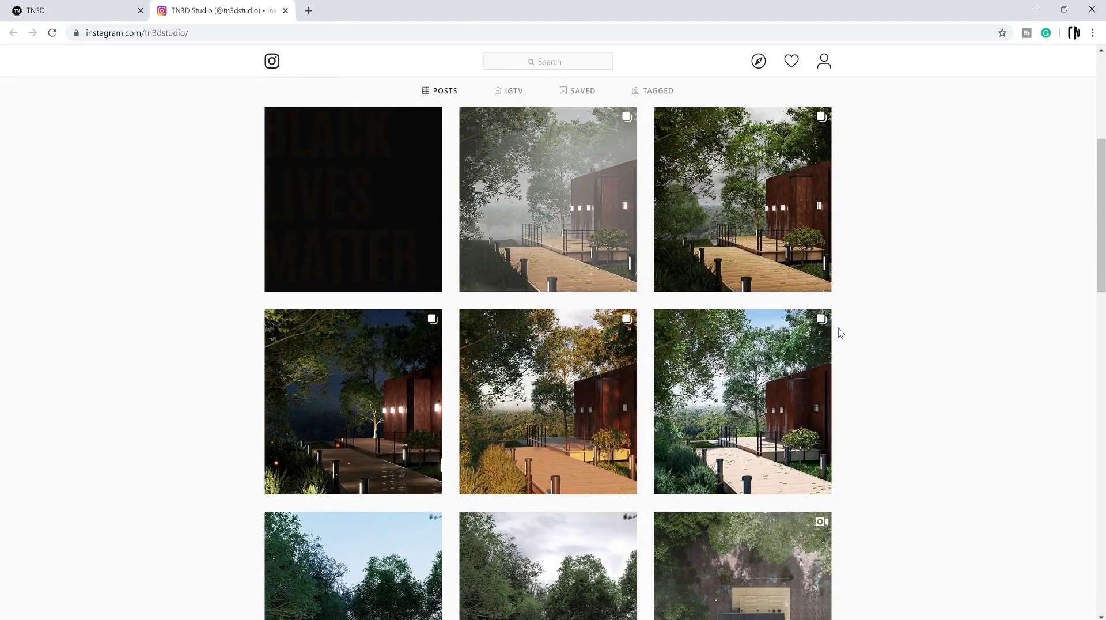
scroll(840, 331, down, 3)
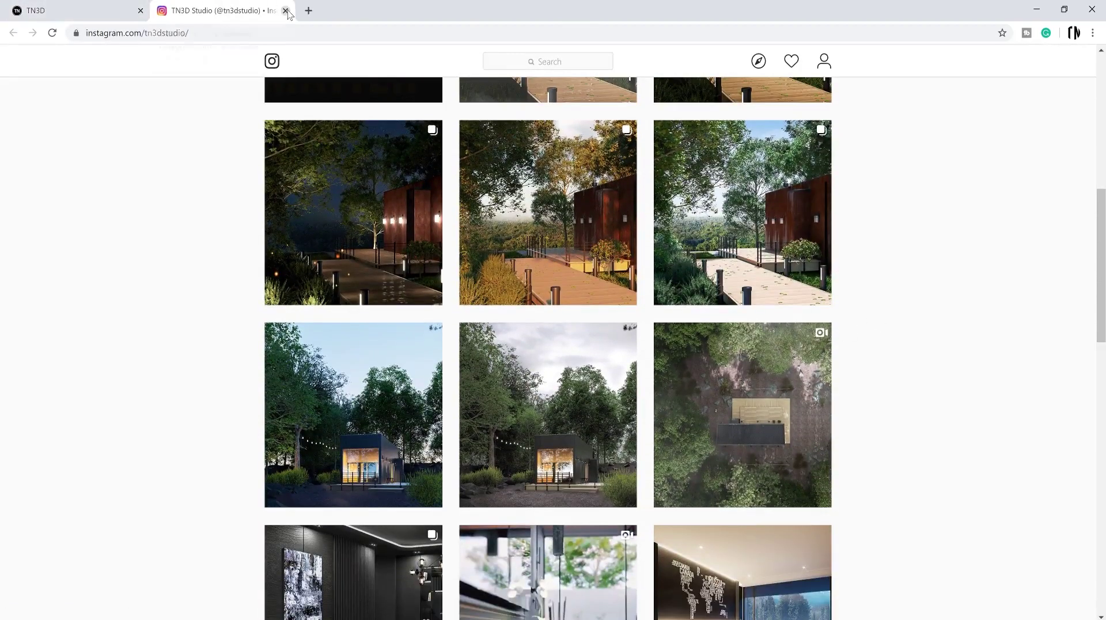